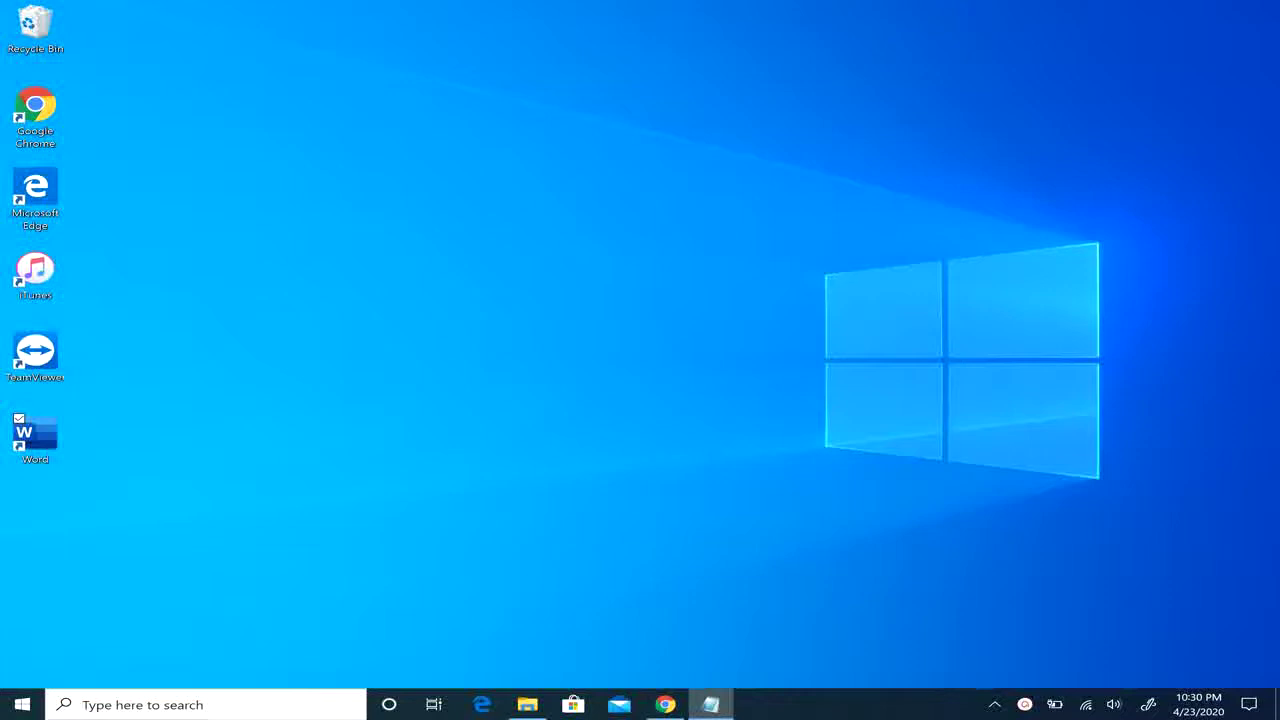
Step: Launch Word with a blank document and open the Word Options
{"action": "double_click", "coordinate": [12, 455]}
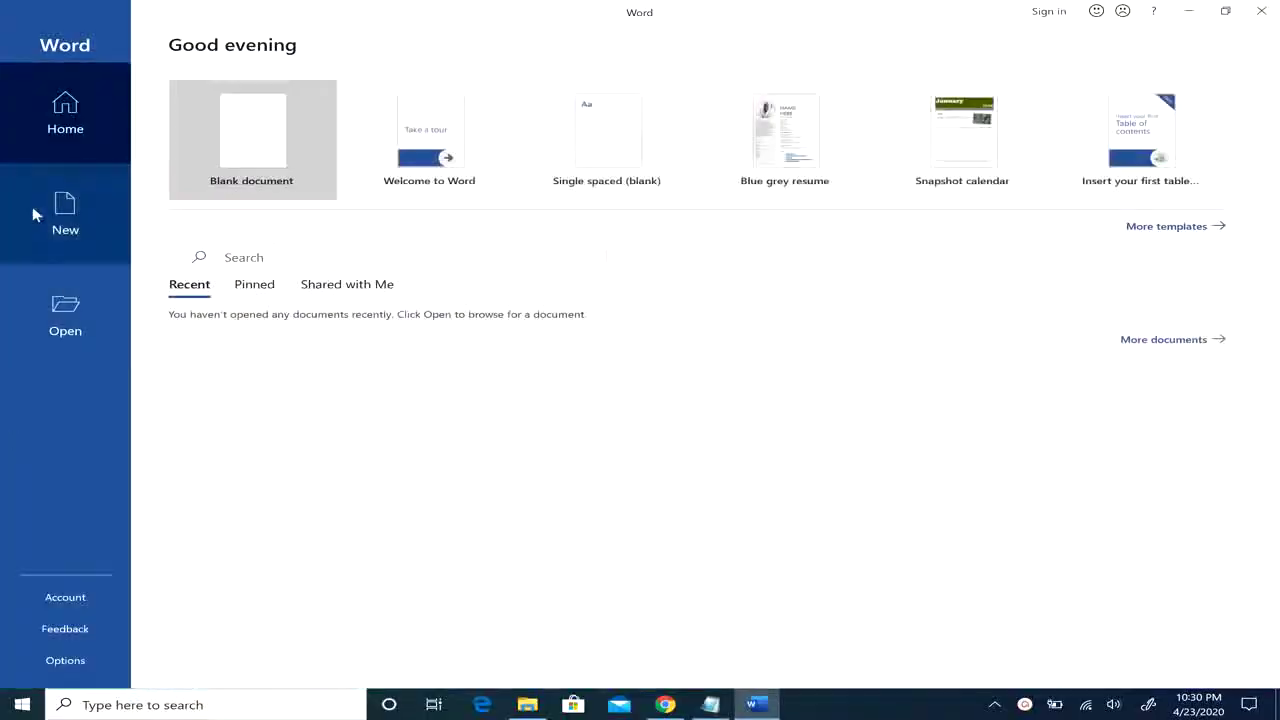
{"action": "left_click", "coordinate": [234, 155]}
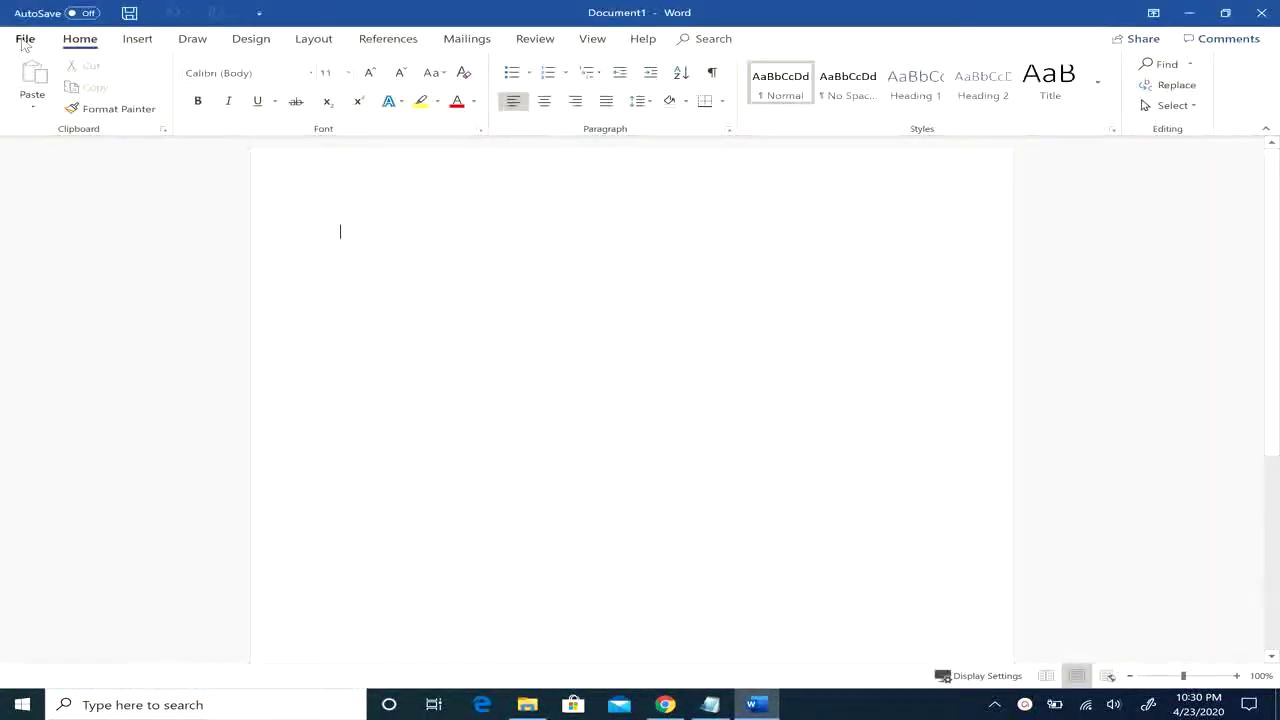
{"action": "left_click", "coordinate": [24, 42]}
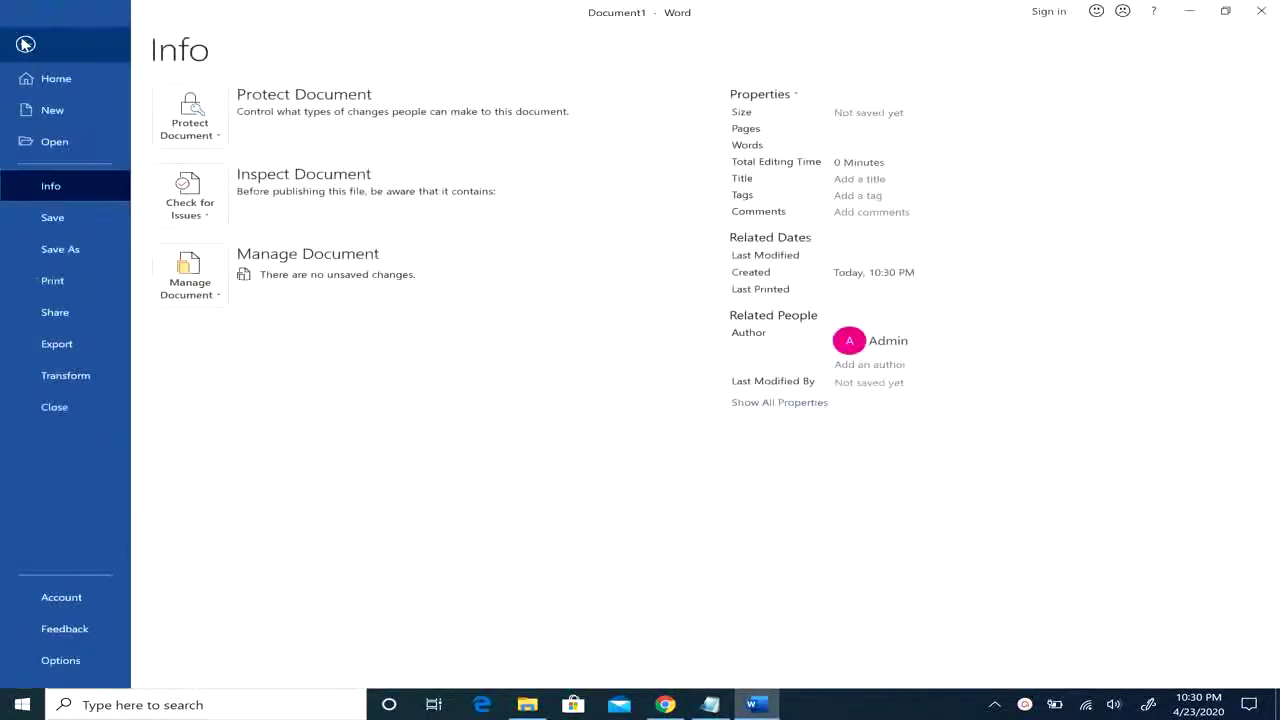
{"action": "left_click", "coordinate": [69, 664]}
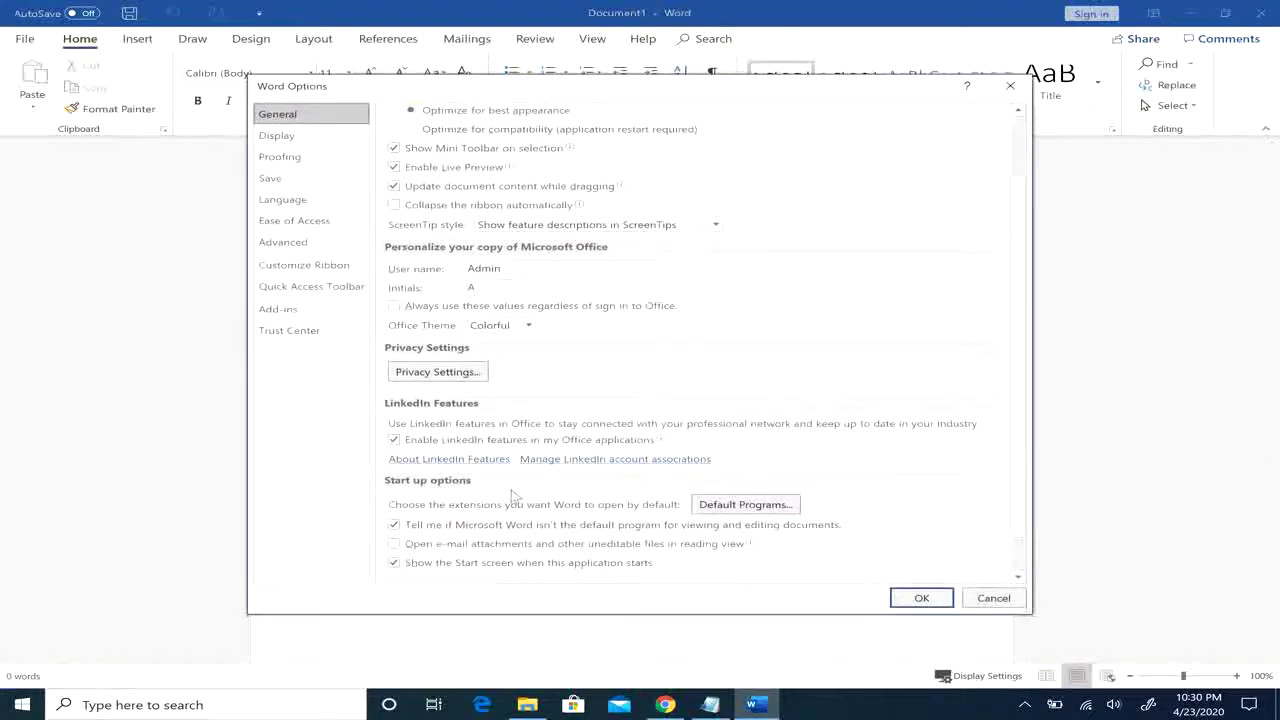
Step: Turn on Disable hardware graphics acceleration in the advanced Word options, apply it, and close Word
{"action": "left_click", "coordinate": [287, 245]}
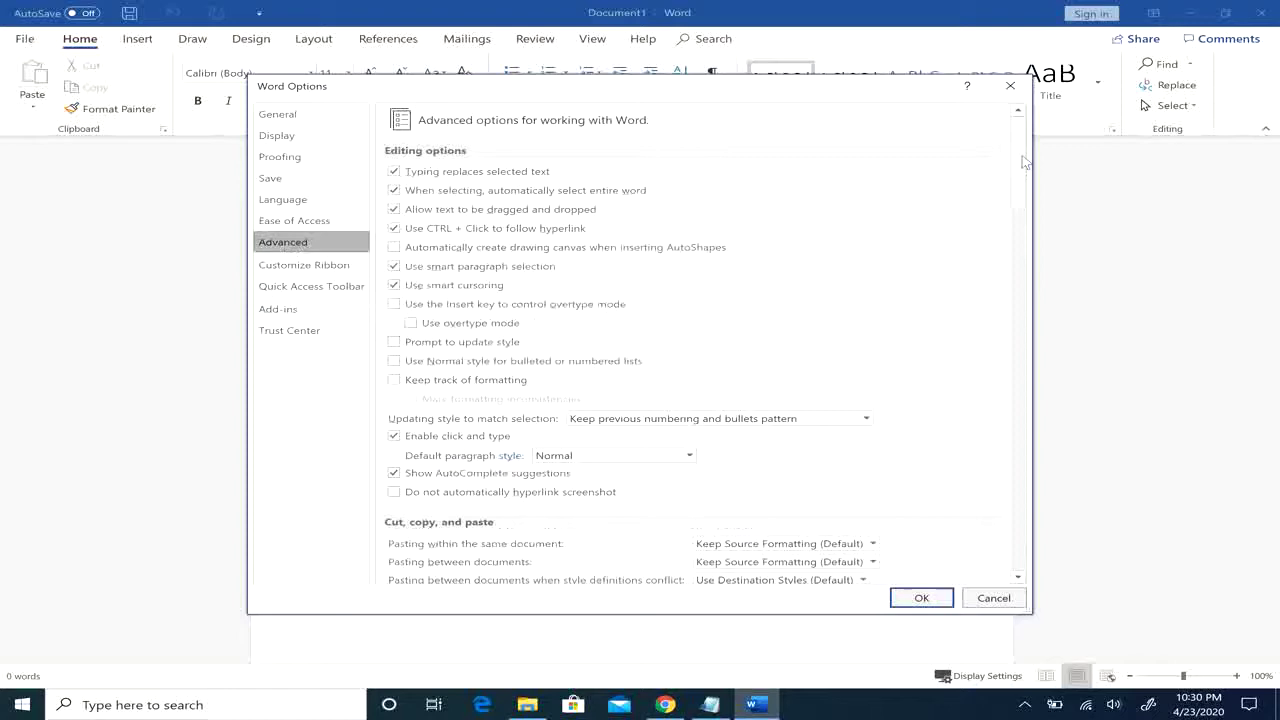
{"action": "left_click_drag", "start_coordinate": [1024, 162], "coordinate": [1030, 372]}
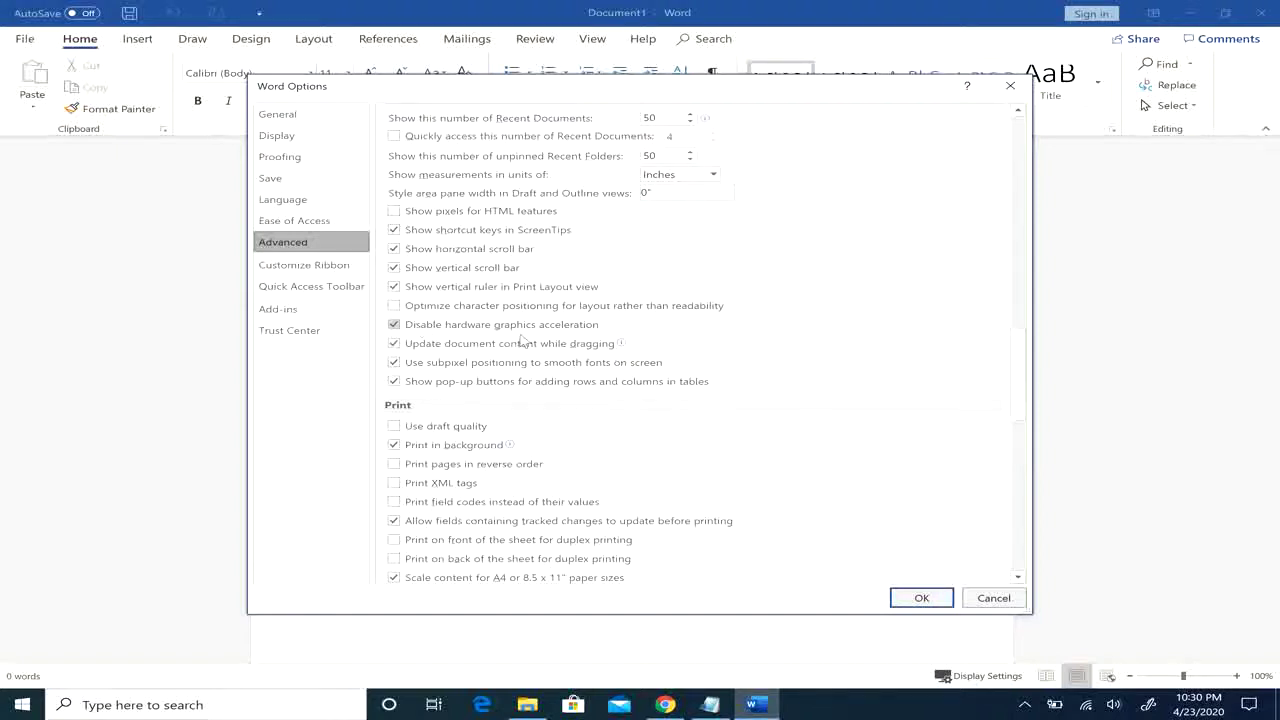
{"action": "left_click", "coordinate": [394, 325]}
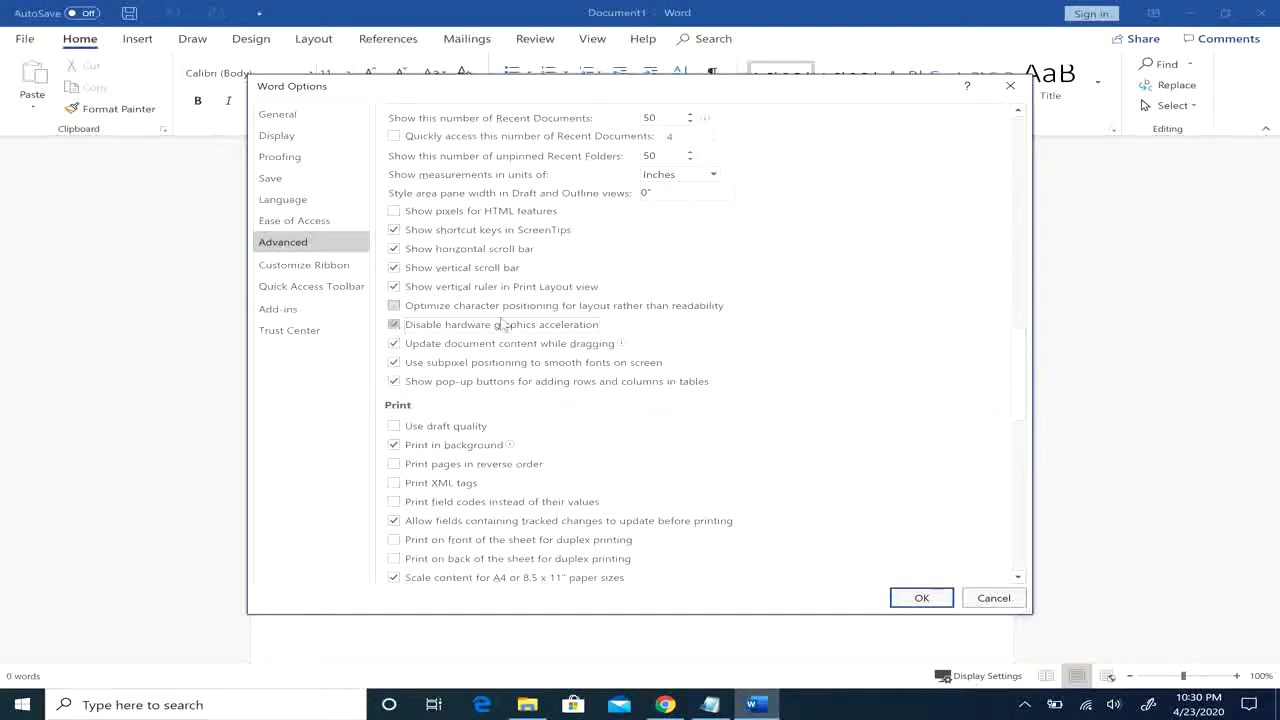
{"action": "left_click", "coordinate": [921, 599]}
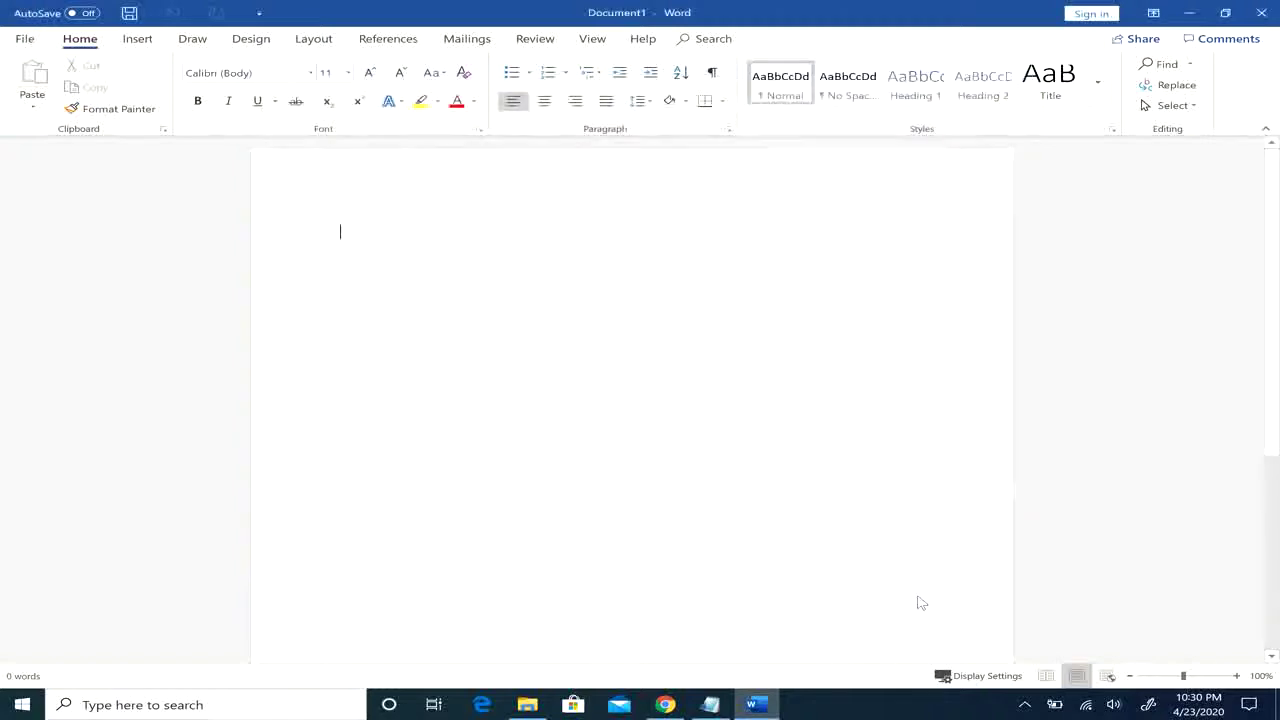
{"action": "left_click", "coordinate": [1257, 13]}
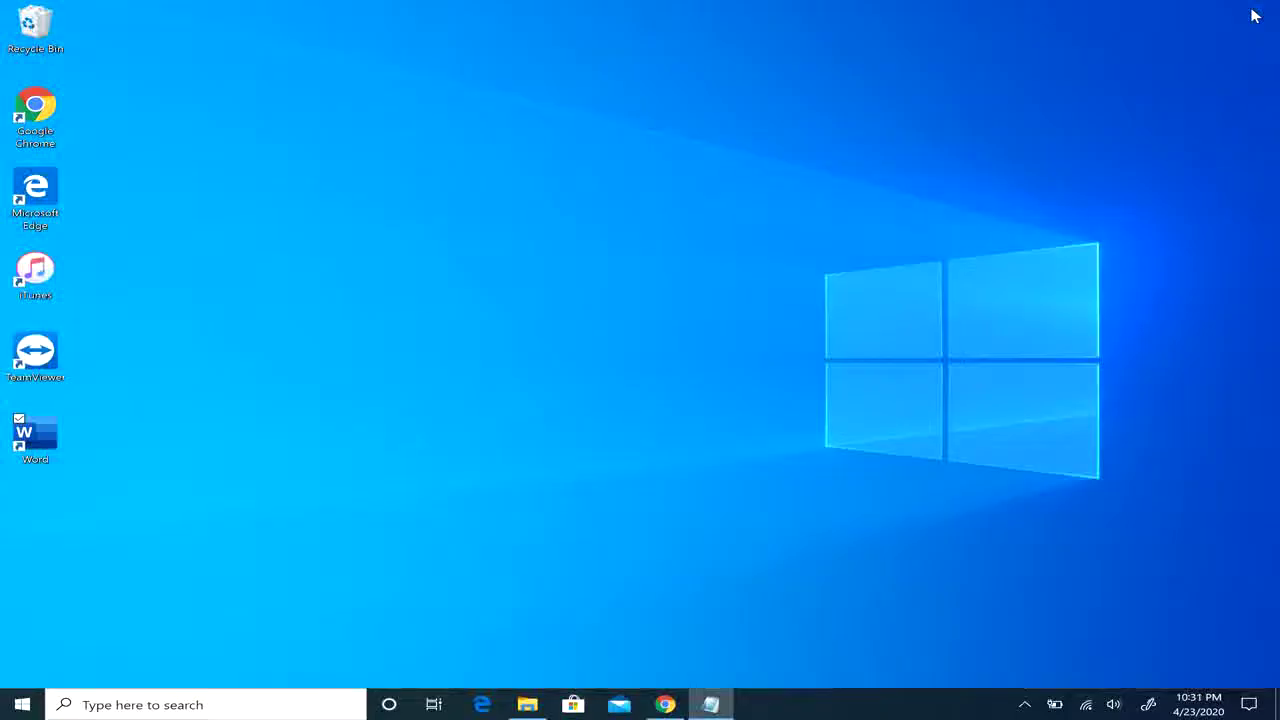
Step: Start Word in safe mode by running "winword /safe" from Windows search
{"action": "left_click", "coordinate": [218, 706]}
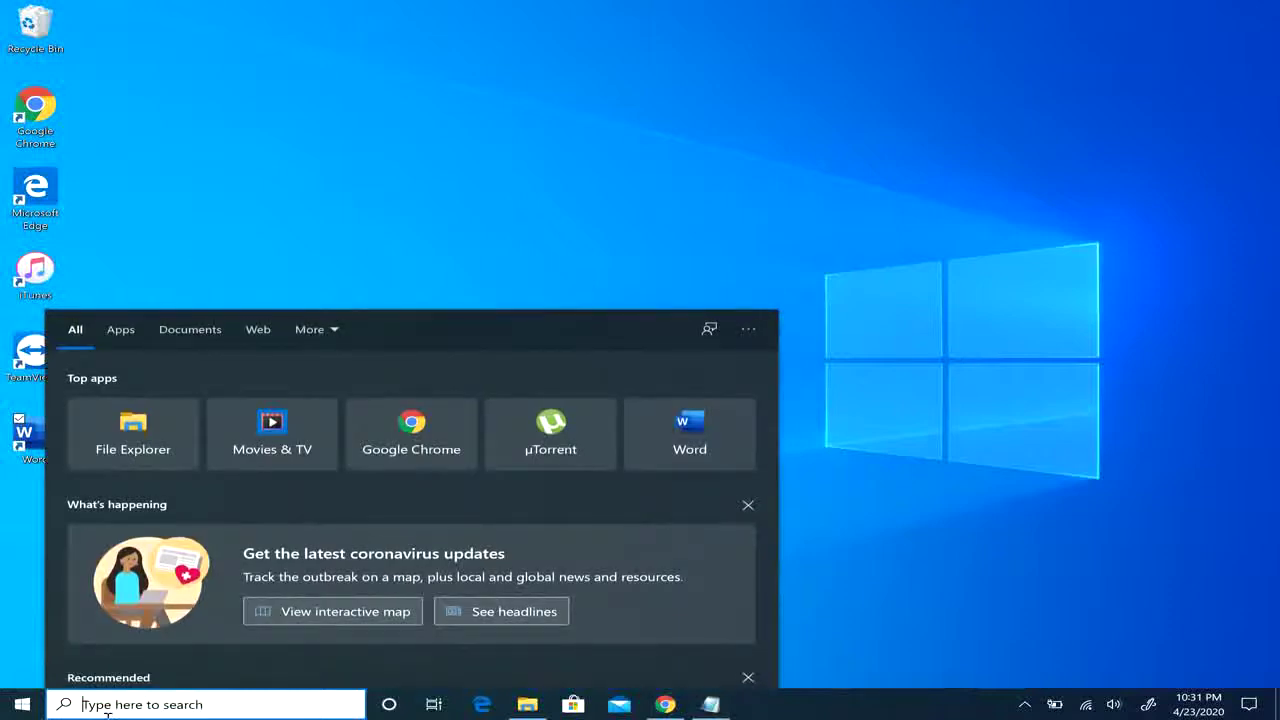
{"action": "left_click", "coordinate": [432, 279]}
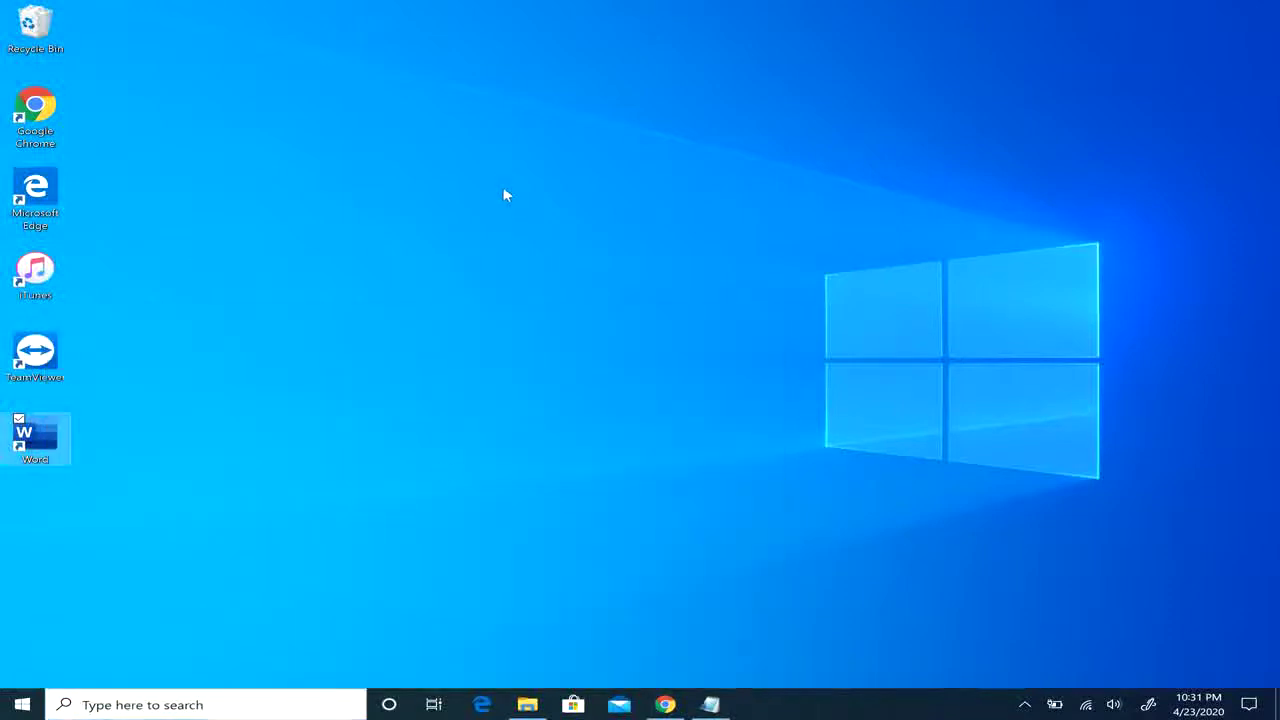
{"action": "left_click", "coordinate": [144, 705]}
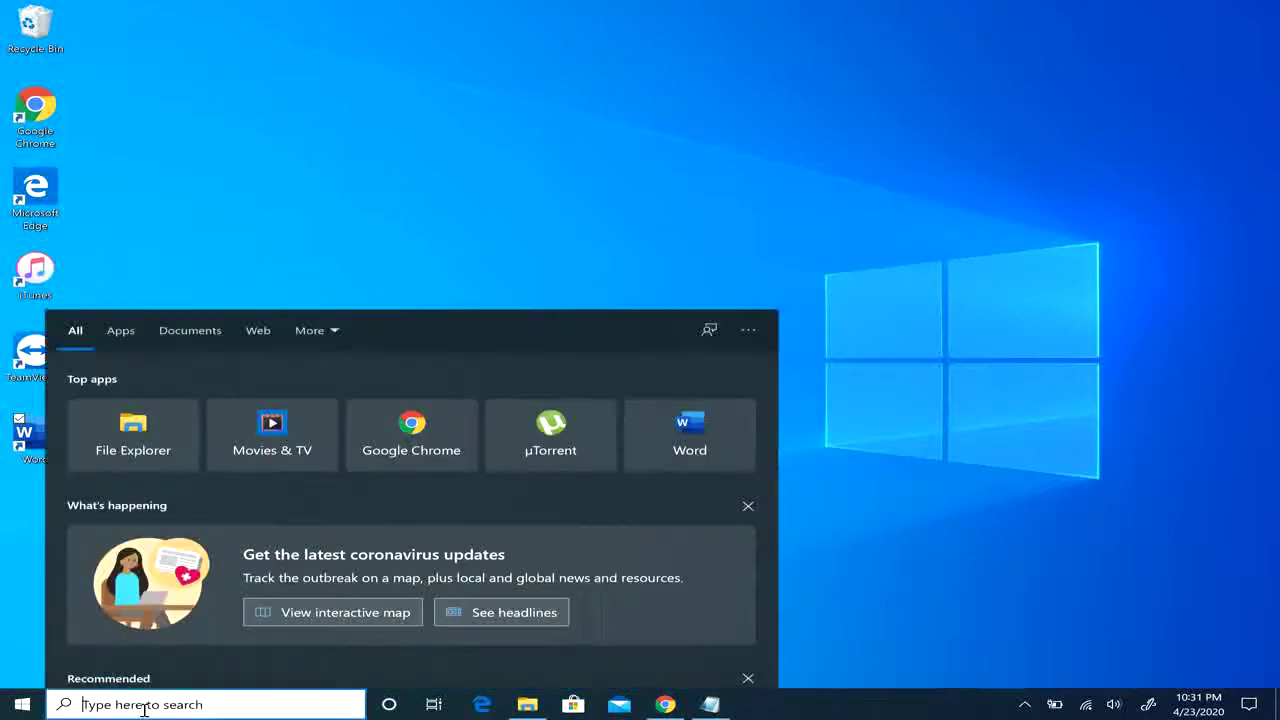
{"action": "type", "text": "winword"}
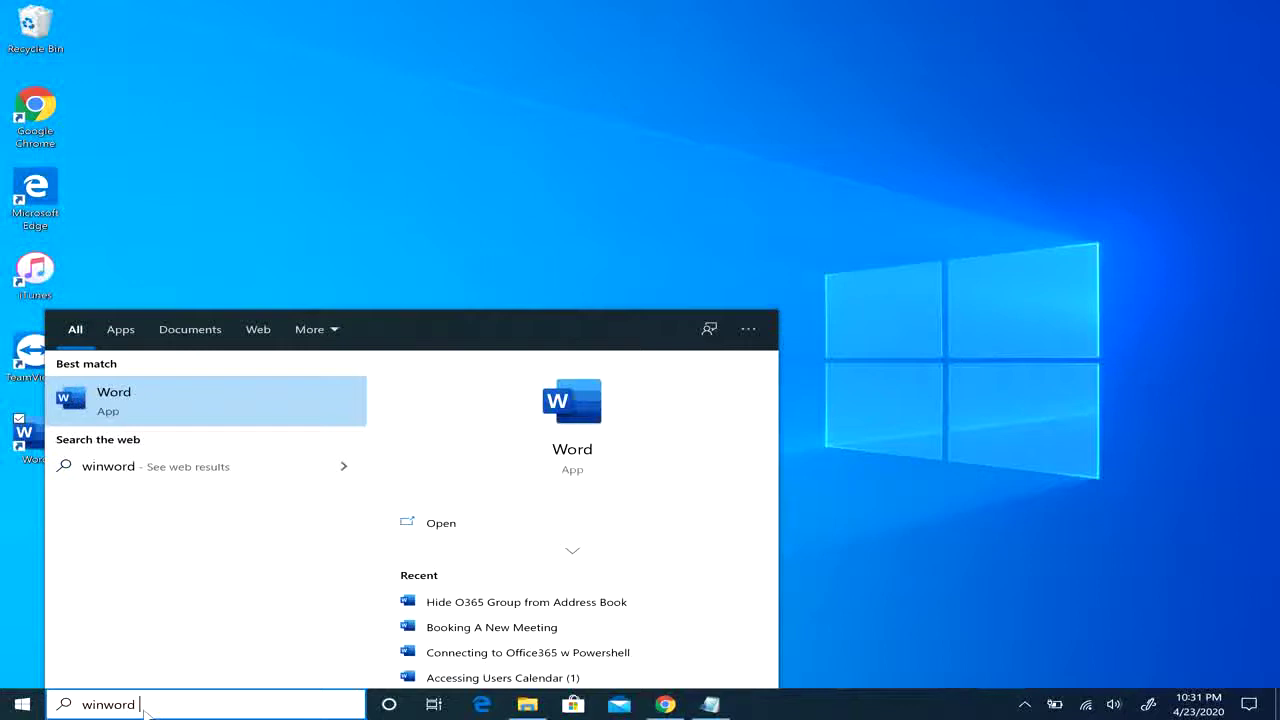
{"action": "type", "text": " /safe"}
{"action": "key", "text": "Return"}
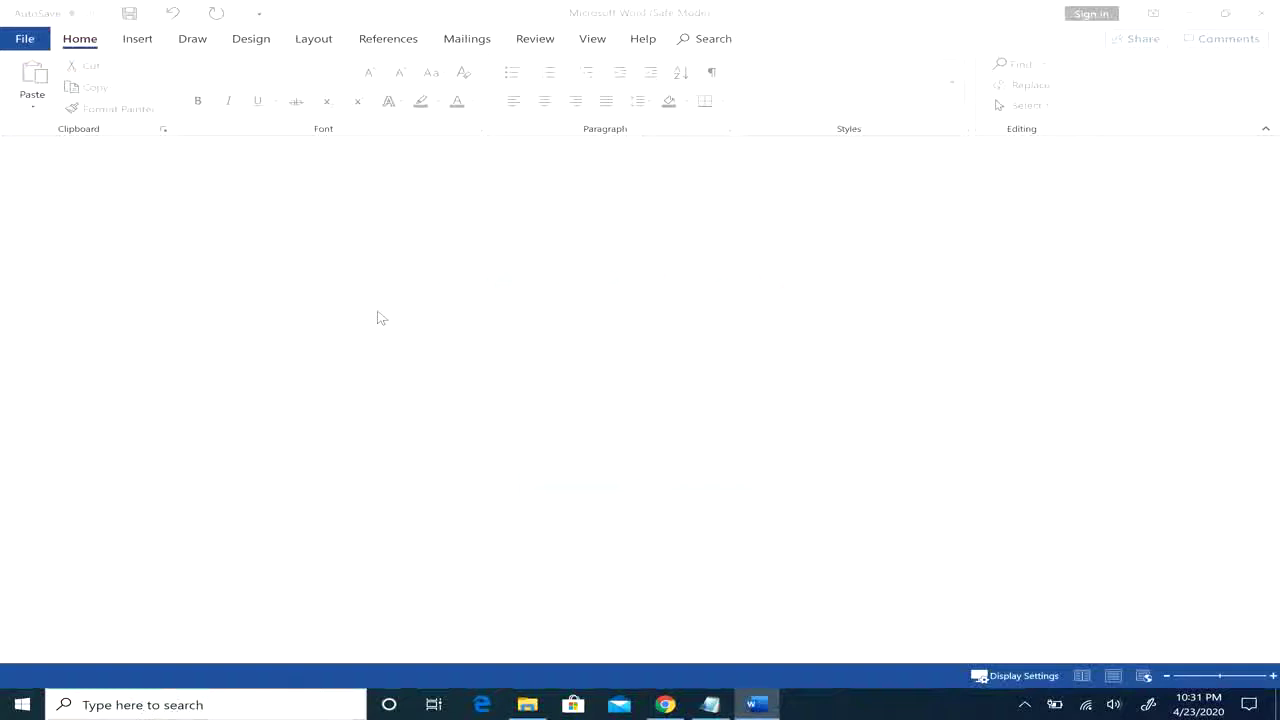
{"action": "left_click", "coordinate": [588, 496]}
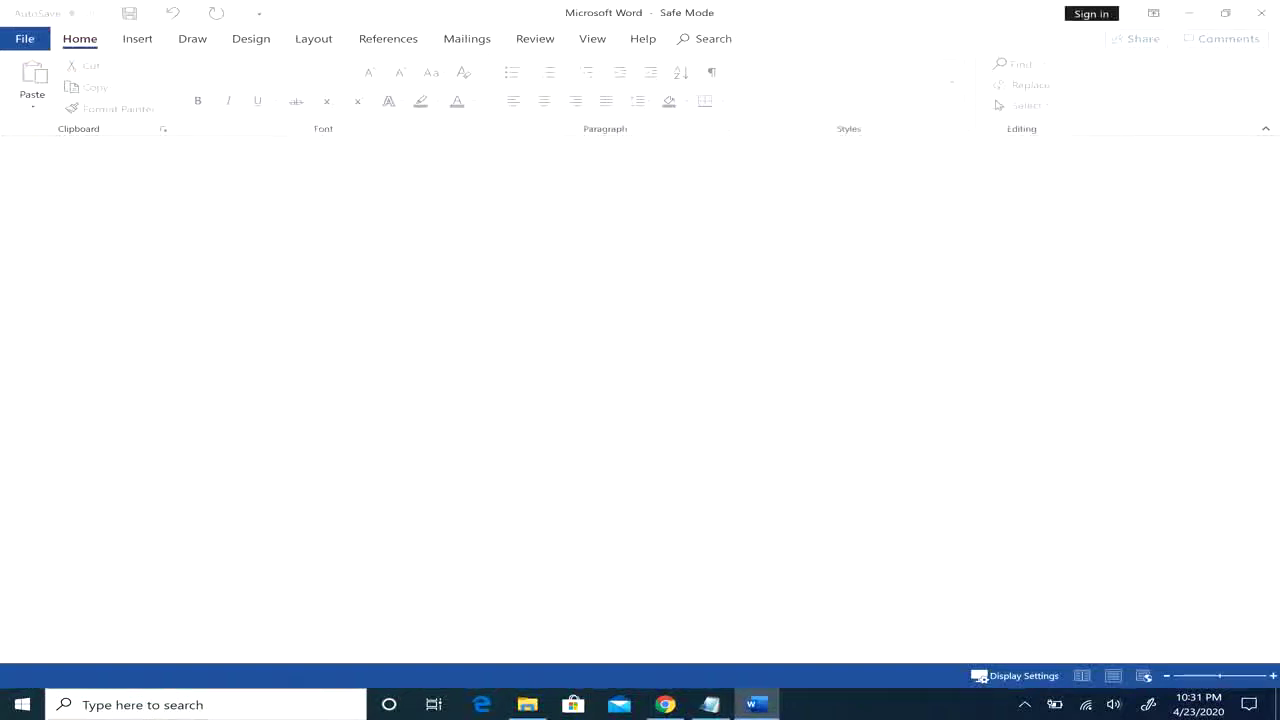
Step: Disable the OneNote Linked Notes Add-In in the COM Add-ins manager of the Word options, and close safe-mode Word
{"action": "left_click", "coordinate": [25, 39]}
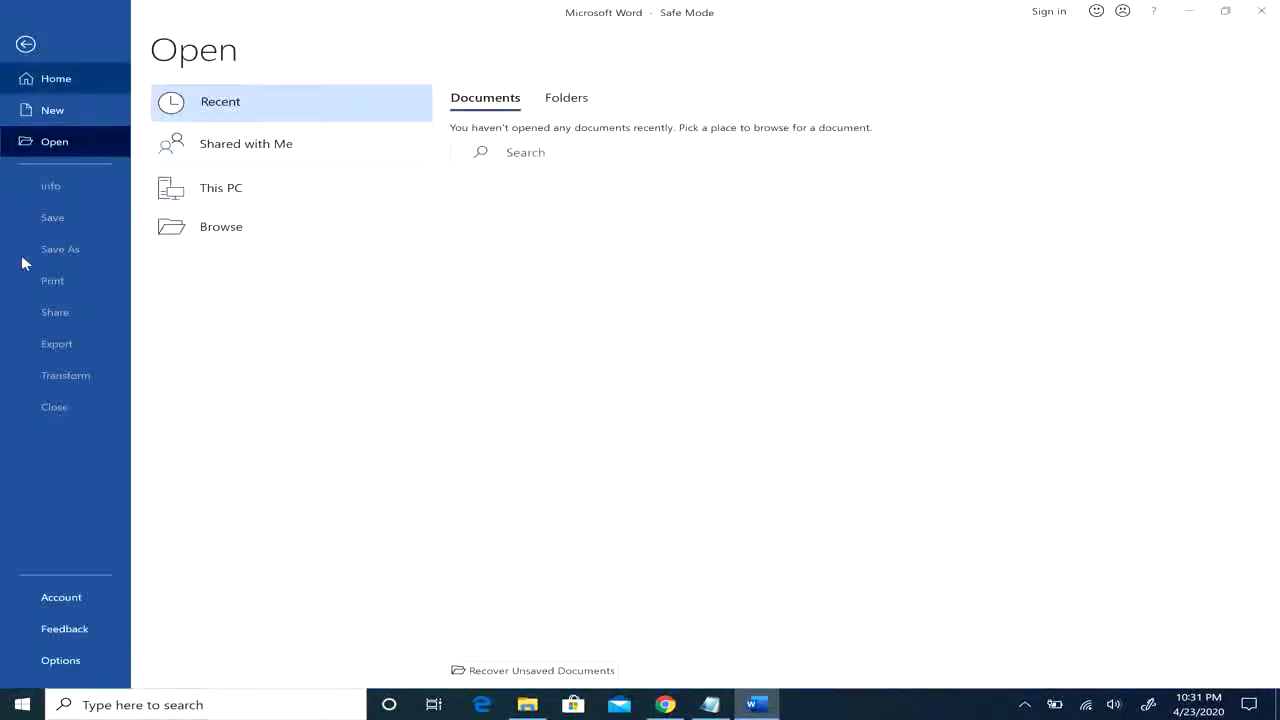
{"action": "left_click", "coordinate": [71, 663]}
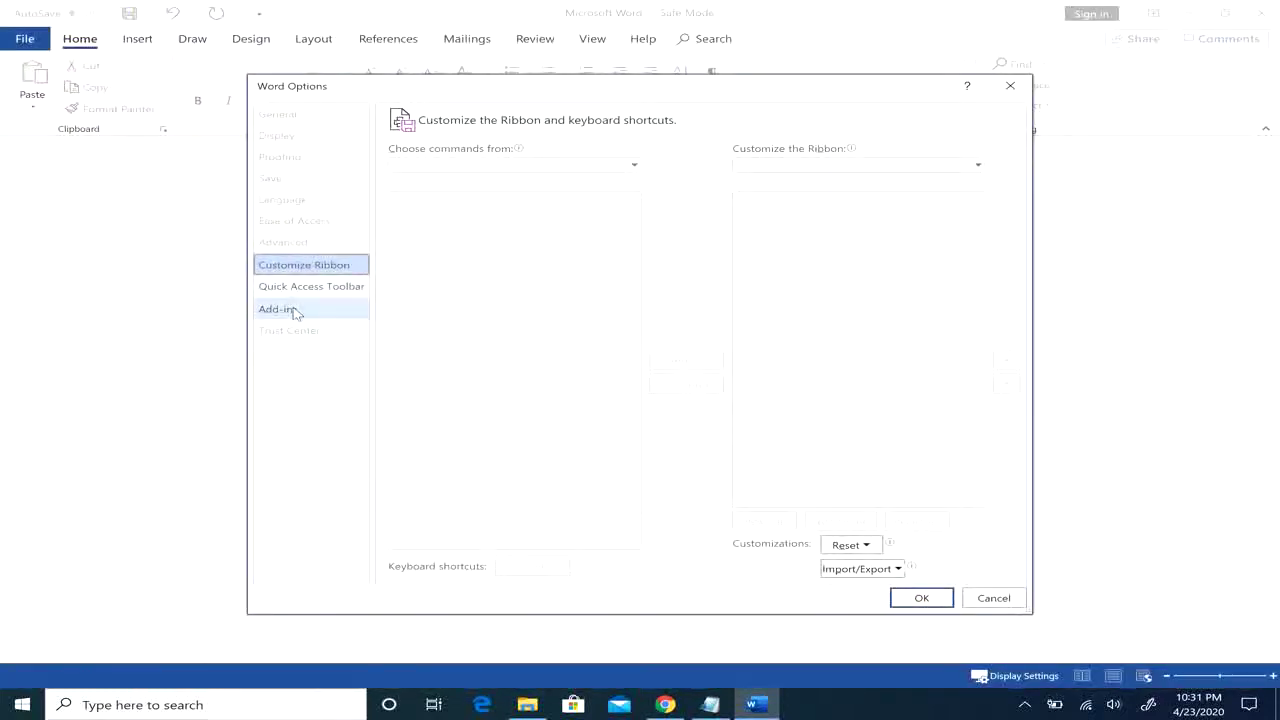
{"action": "left_click", "coordinate": [295, 312]}
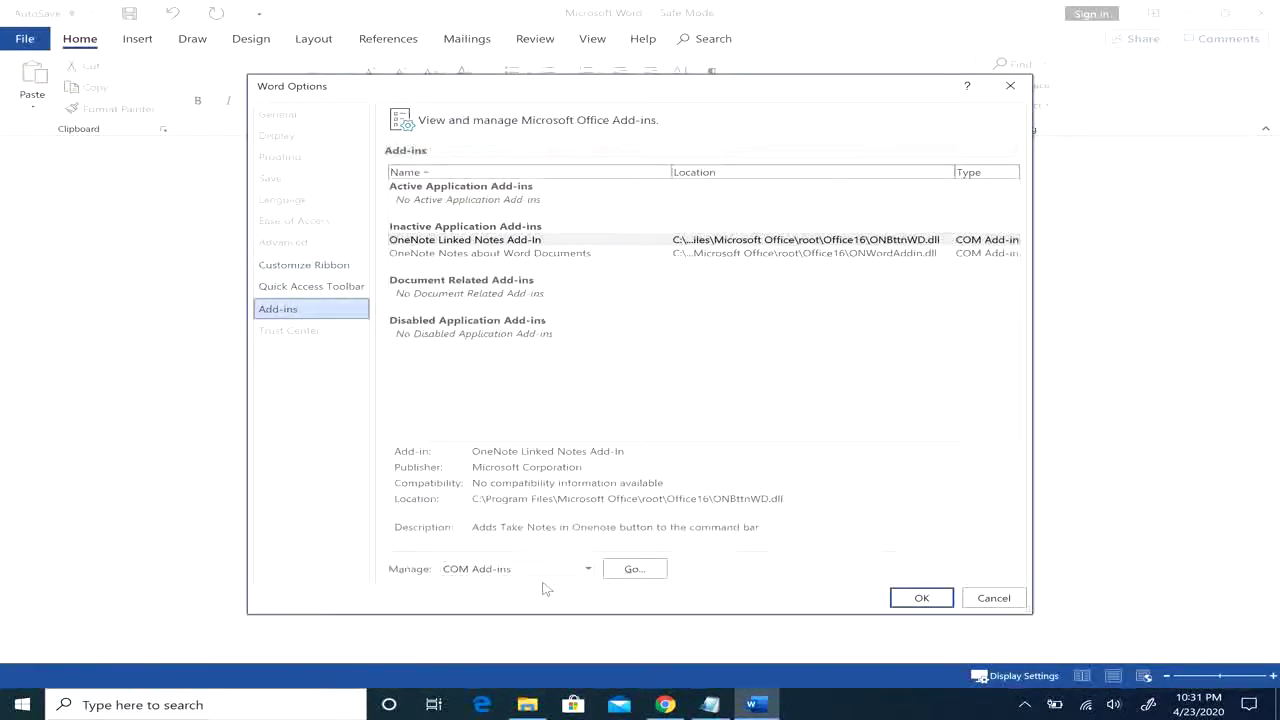
{"action": "left_click", "coordinate": [587, 569]}
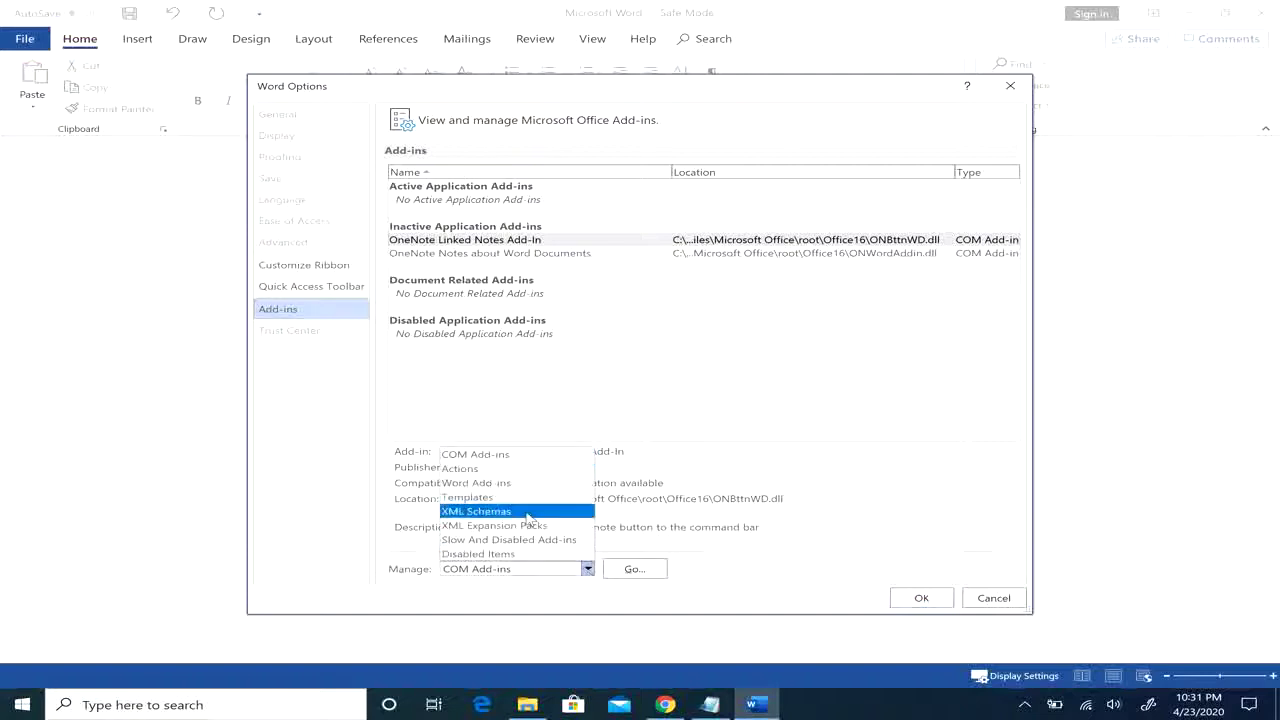
{"action": "left_click", "coordinate": [470, 458]}
{"action": "left_click", "coordinate": [634, 569]}
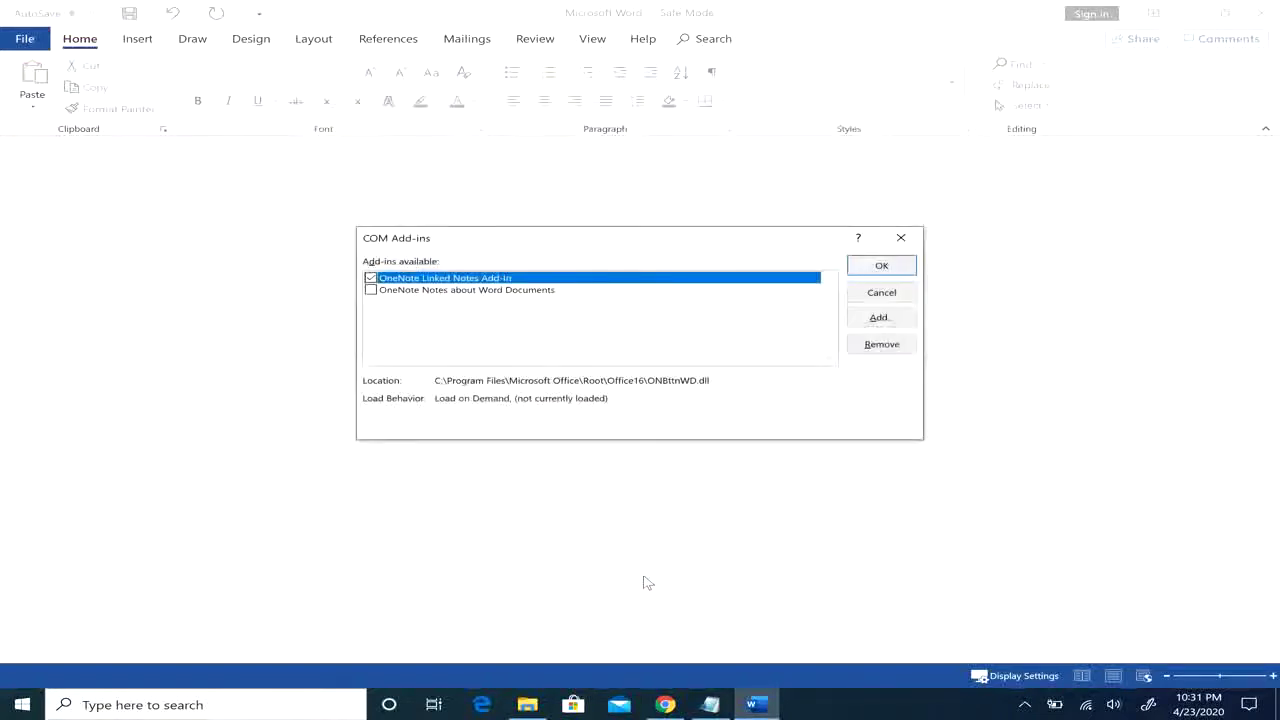
{"action": "left_click", "coordinate": [371, 278]}
{"action": "left_click", "coordinate": [881, 268]}
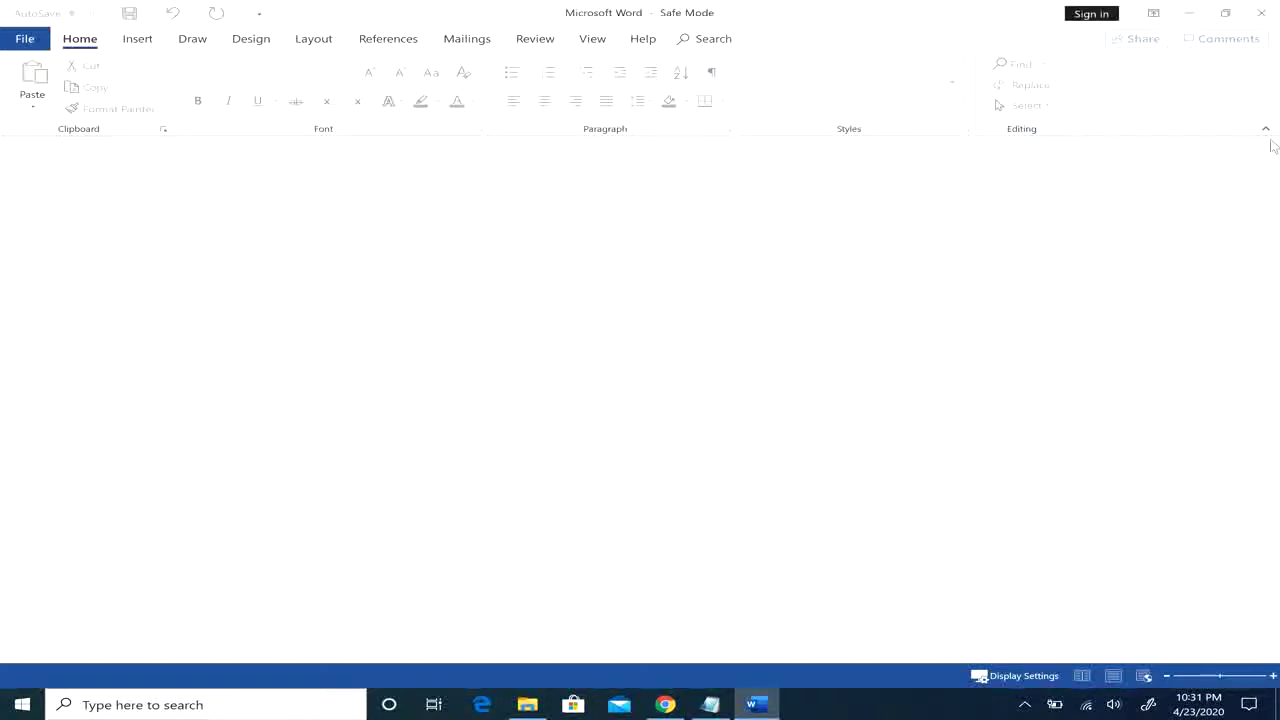
{"action": "left_click", "coordinate": [1256, 11]}
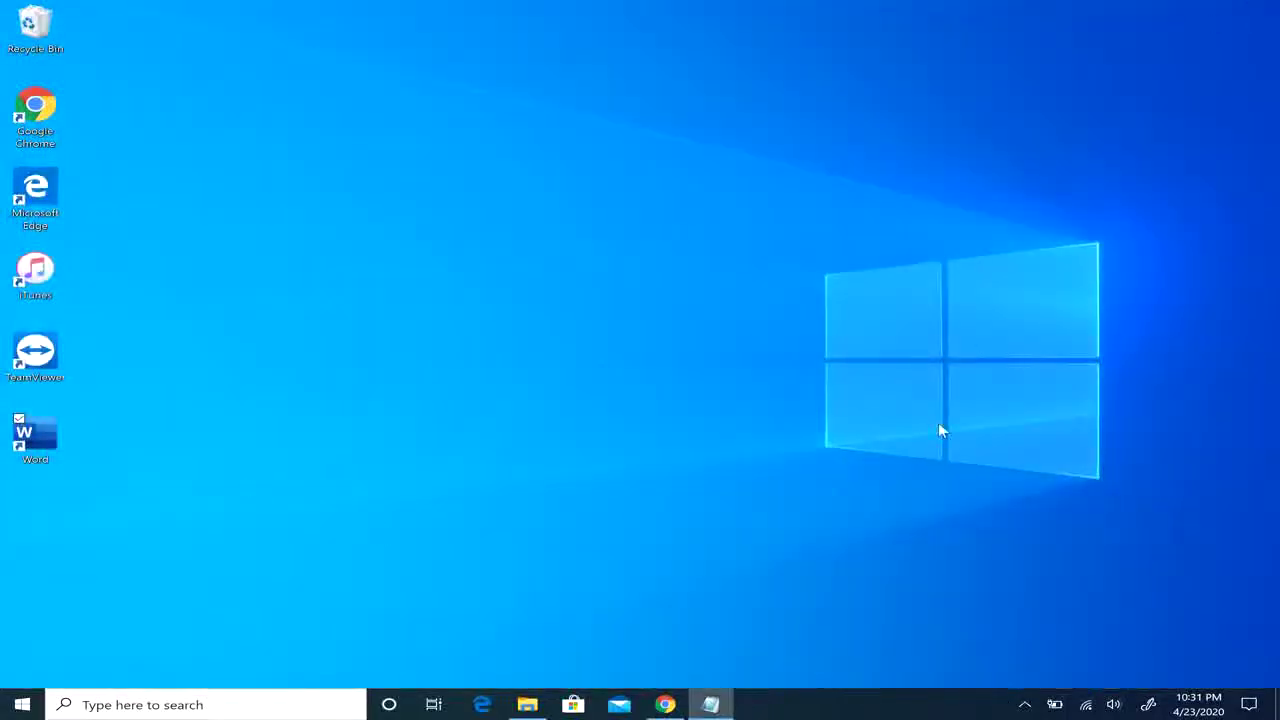
Step: Reopen Word normally with a blank document, check the available COM add-ins, and close Word
{"action": "double_click", "coordinate": [27, 438]}
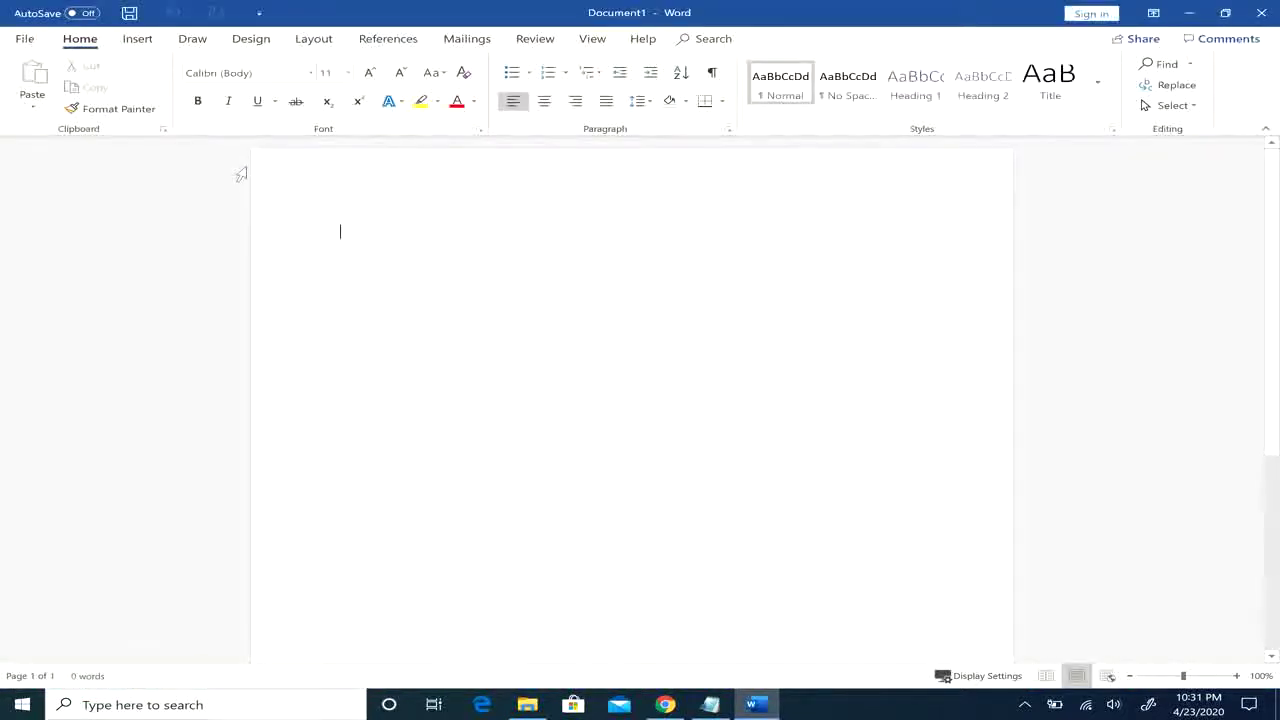
{"action": "left_click", "coordinate": [33, 40]}
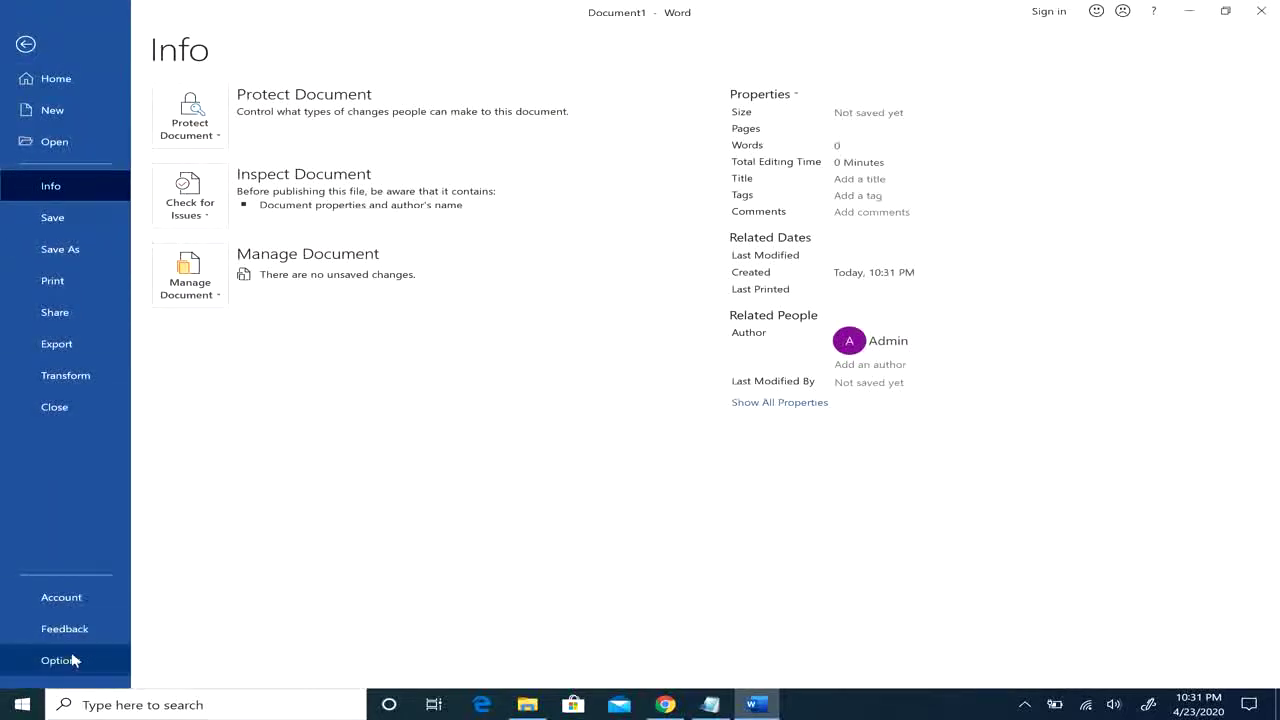
{"action": "key", "text": "Escape"}
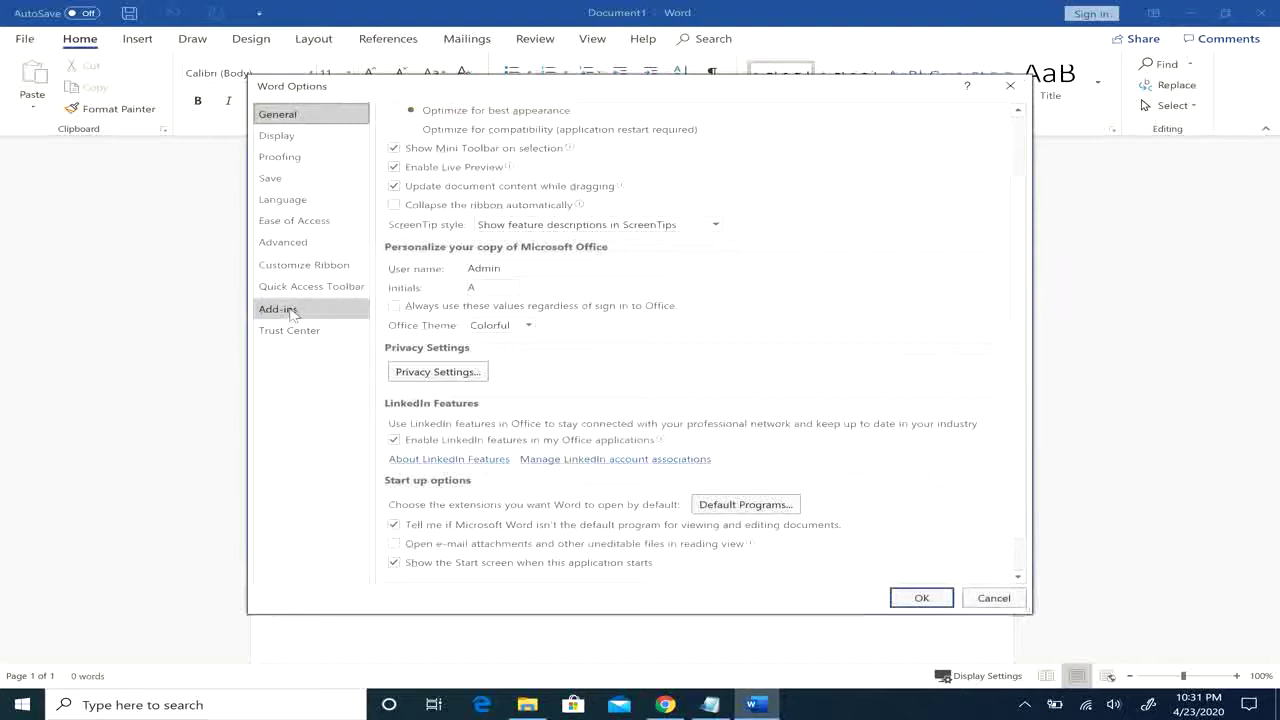
{"action": "left_click", "coordinate": [296, 312]}
{"action": "left_click", "coordinate": [612, 576]}
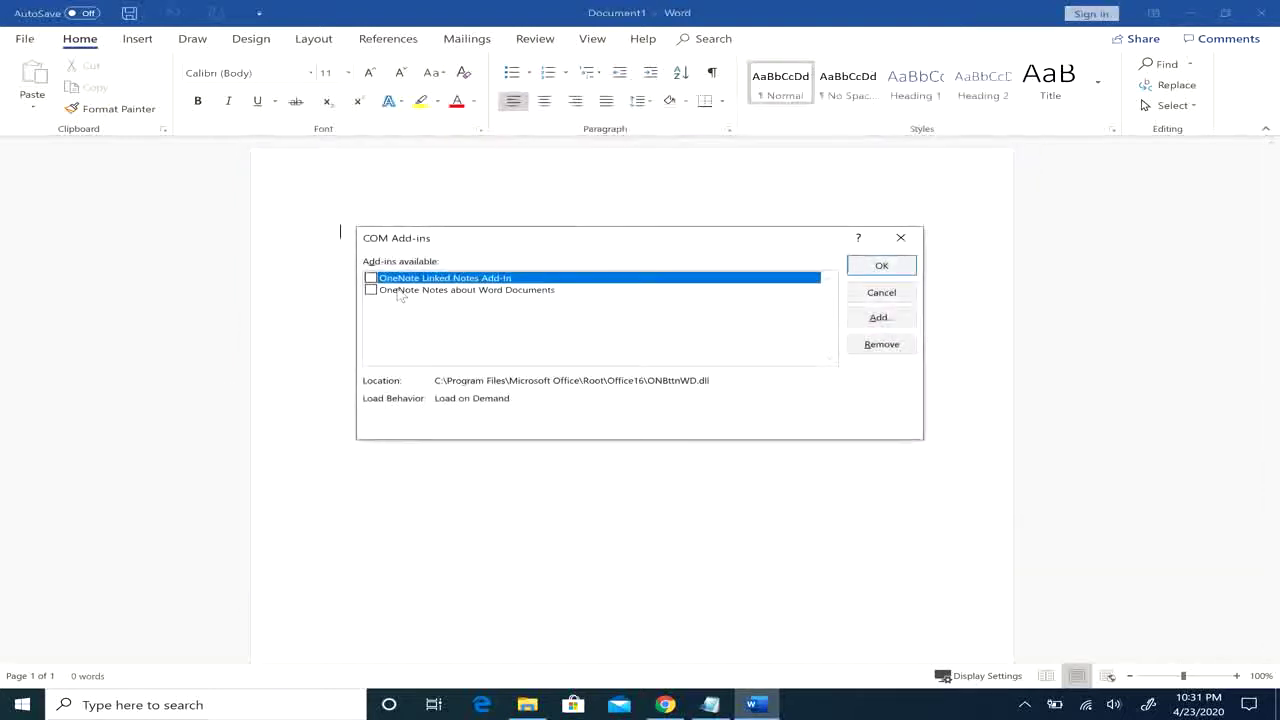
{"action": "left_click", "coordinate": [888, 264]}
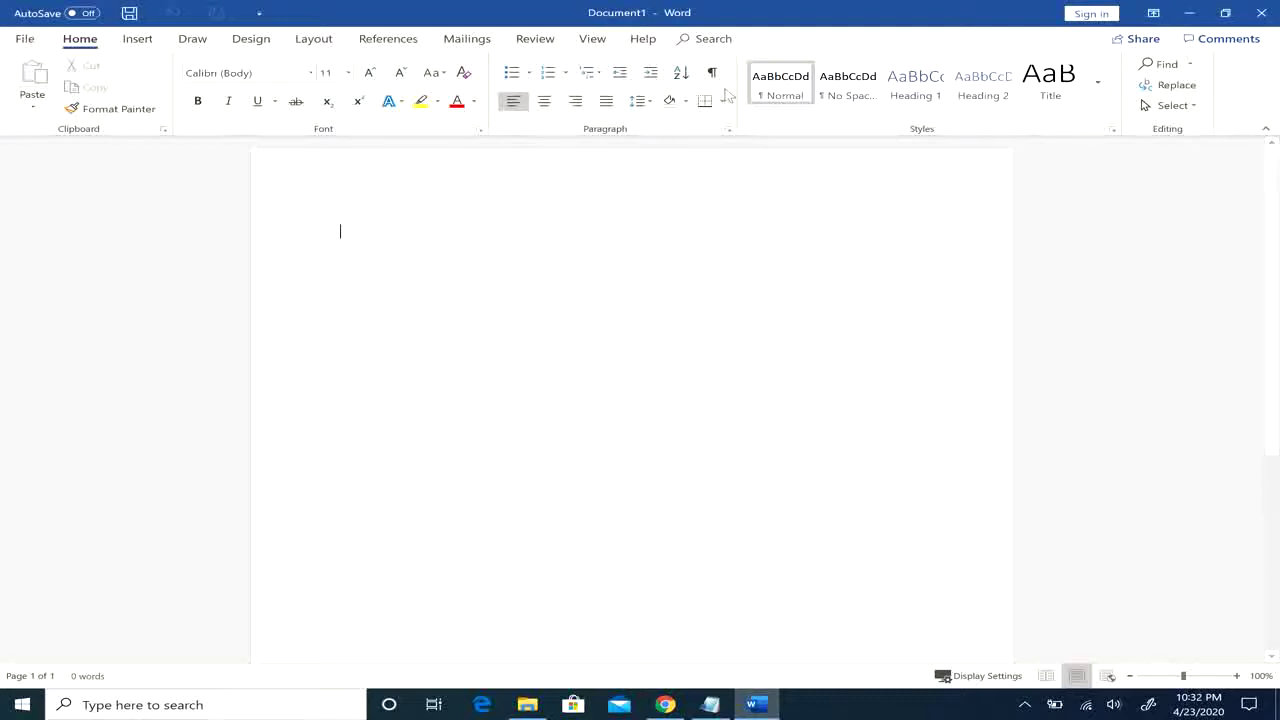
{"action": "left_click", "coordinate": [1263, 10]}
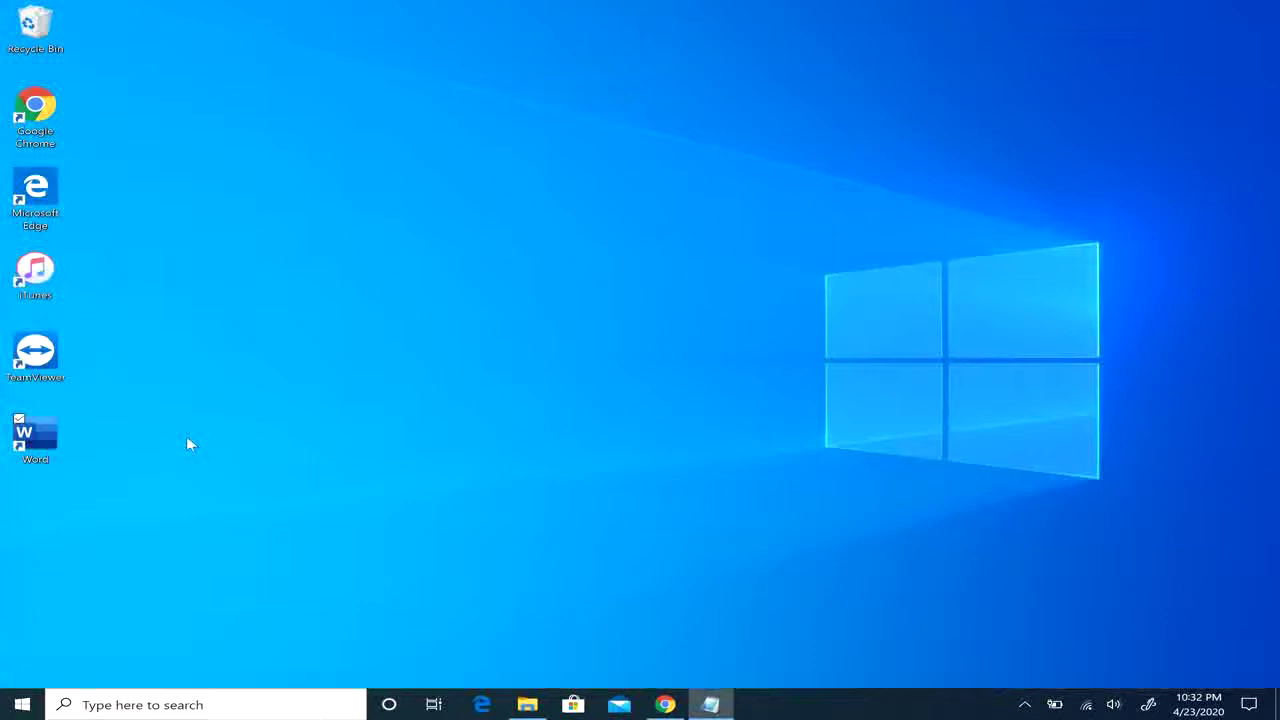
Step: Open Control Panel through Windows search and go to Programs and Features
{"action": "left_click", "coordinate": [147, 704]}
{"action": "type", "text": "cont"}
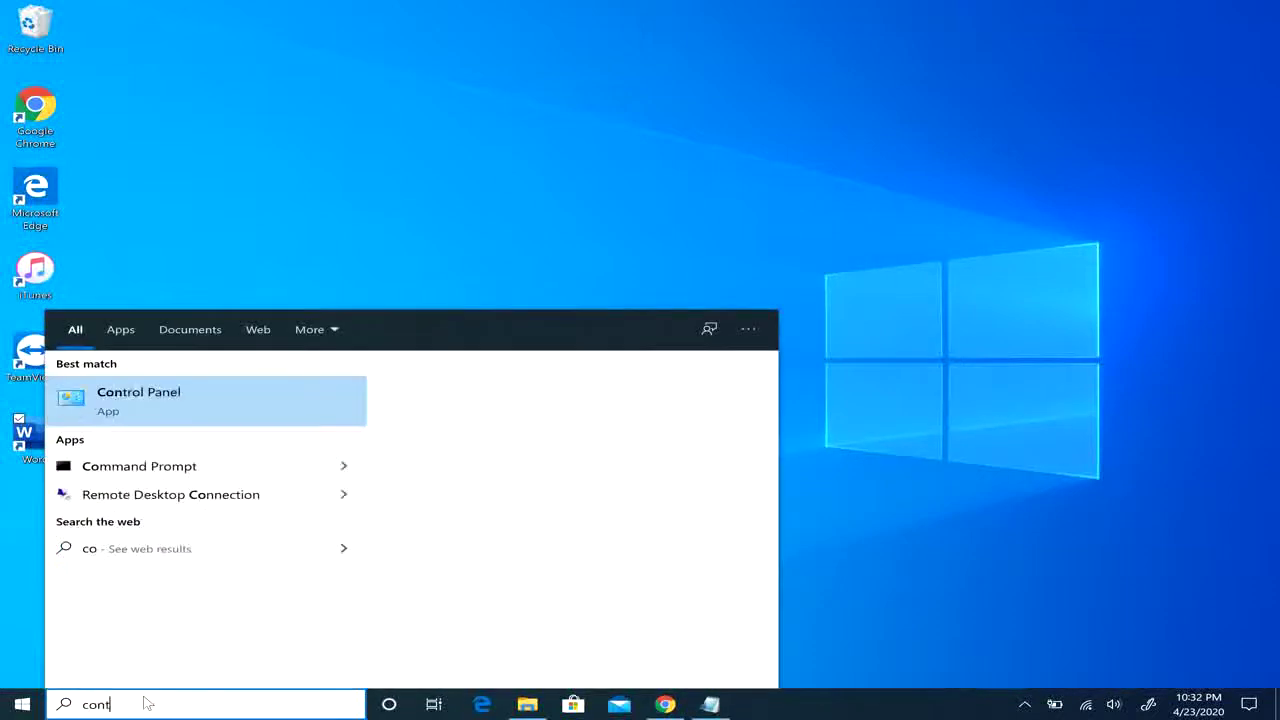
{"action": "type", "text": "rol"}
{"action": "key", "text": "Return"}
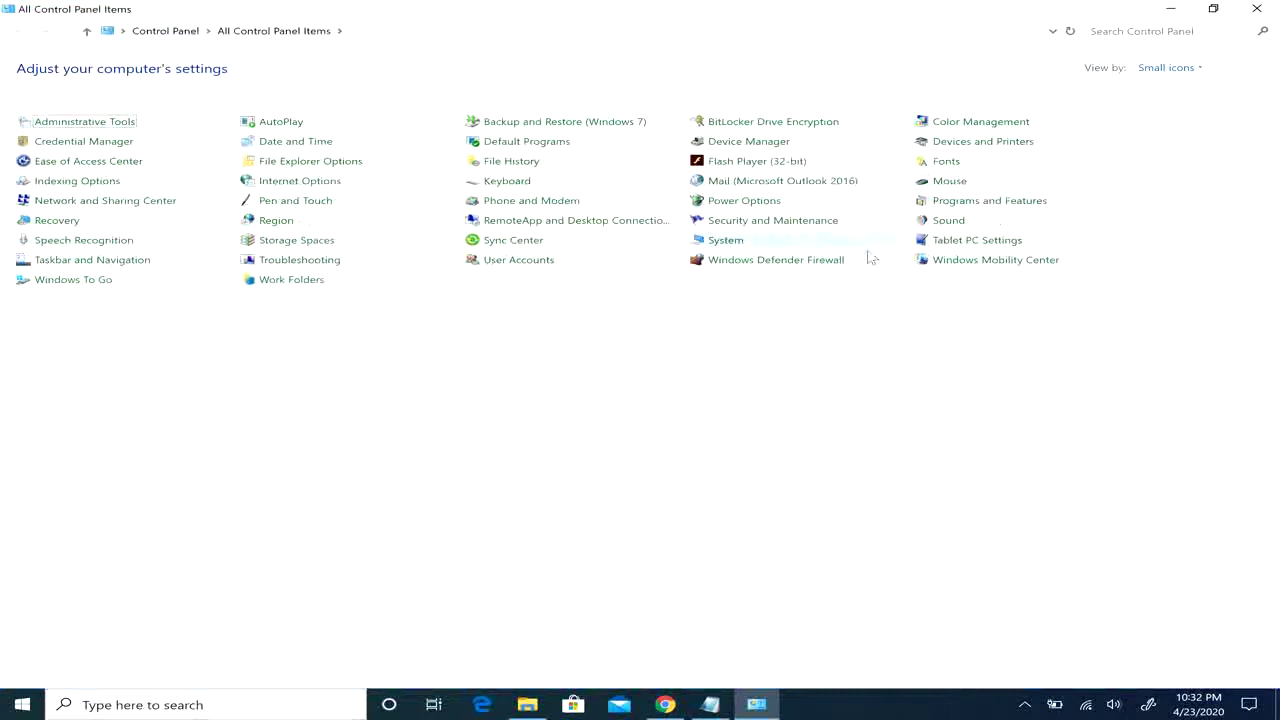
{"action": "left_click", "coordinate": [952, 200]}
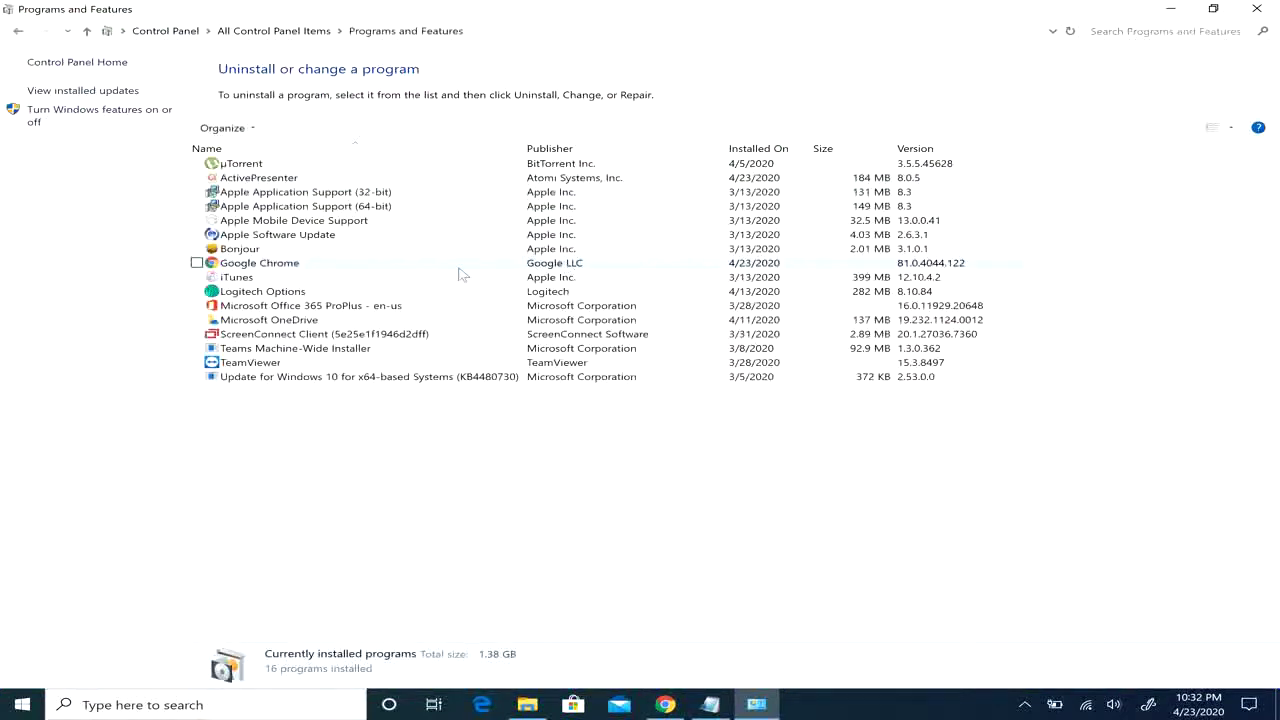
Step: View the repair options for Microsoft Office 365 ProPlus - en-us, cancel without repairing, and close Programs and Features
{"action": "left_click", "coordinate": [264, 306]}
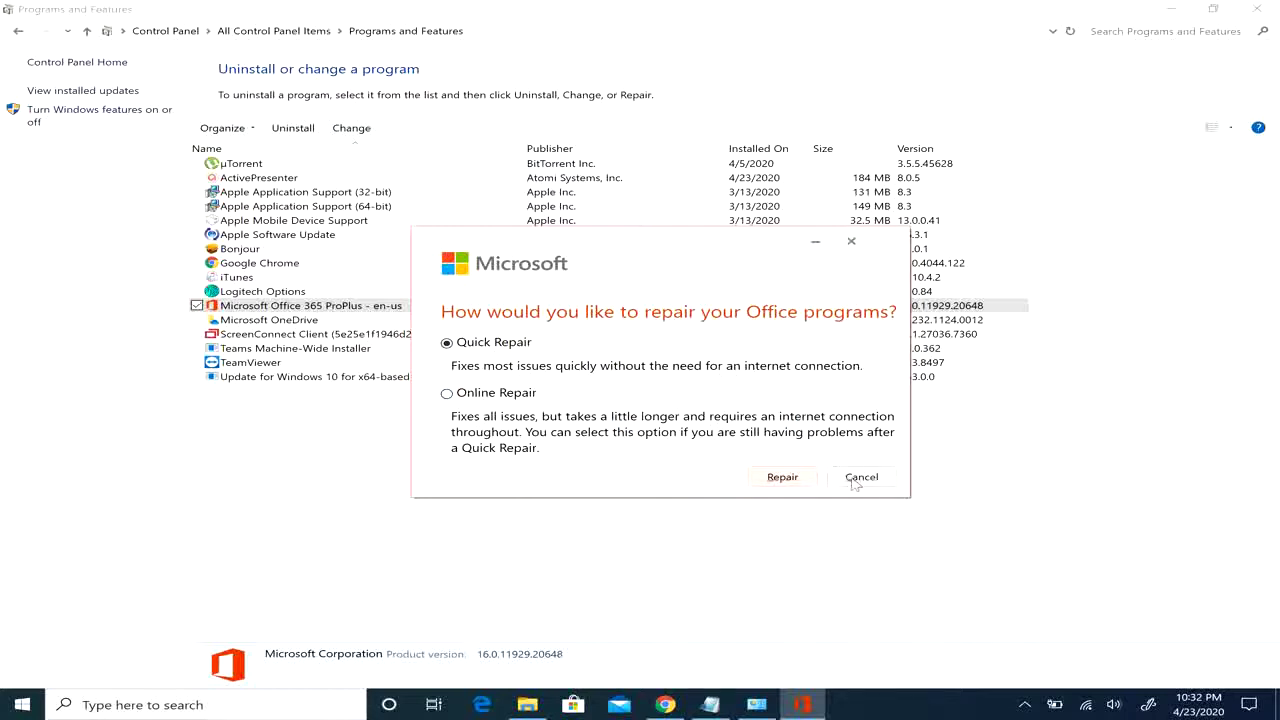
{"action": "left_click", "coordinate": [858, 479]}
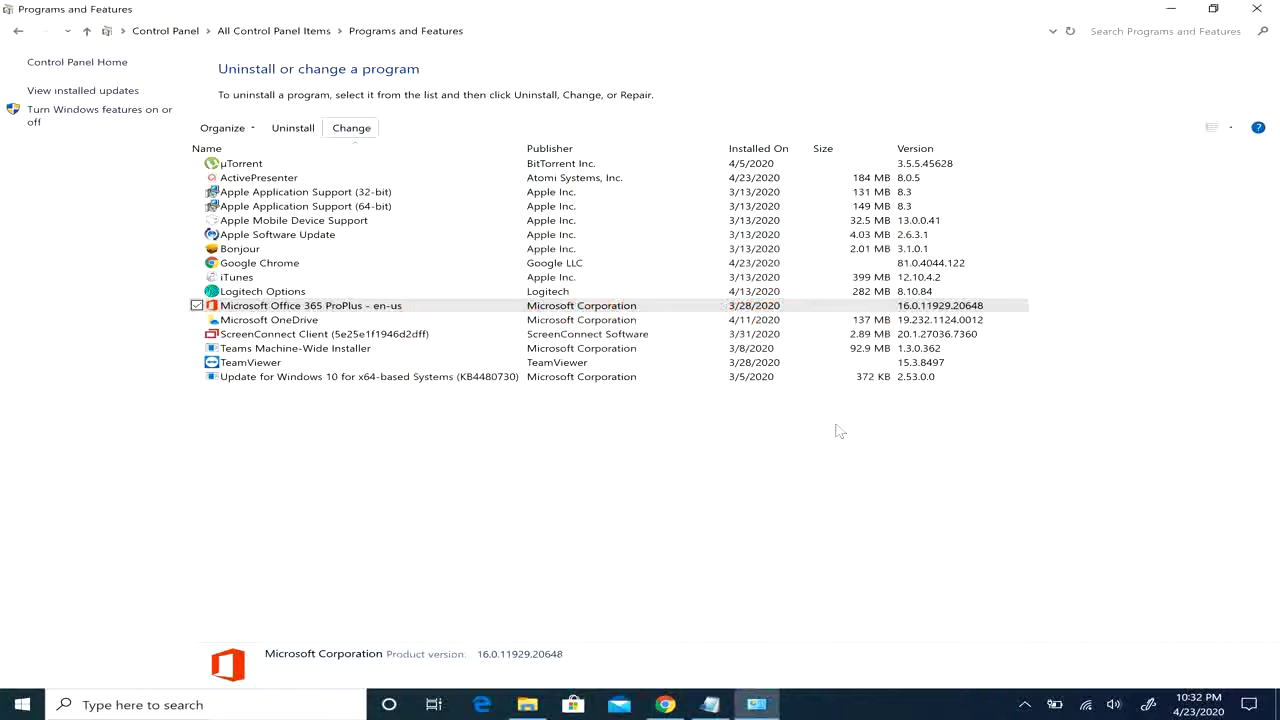
{"action": "left_click", "coordinate": [1257, 10]}
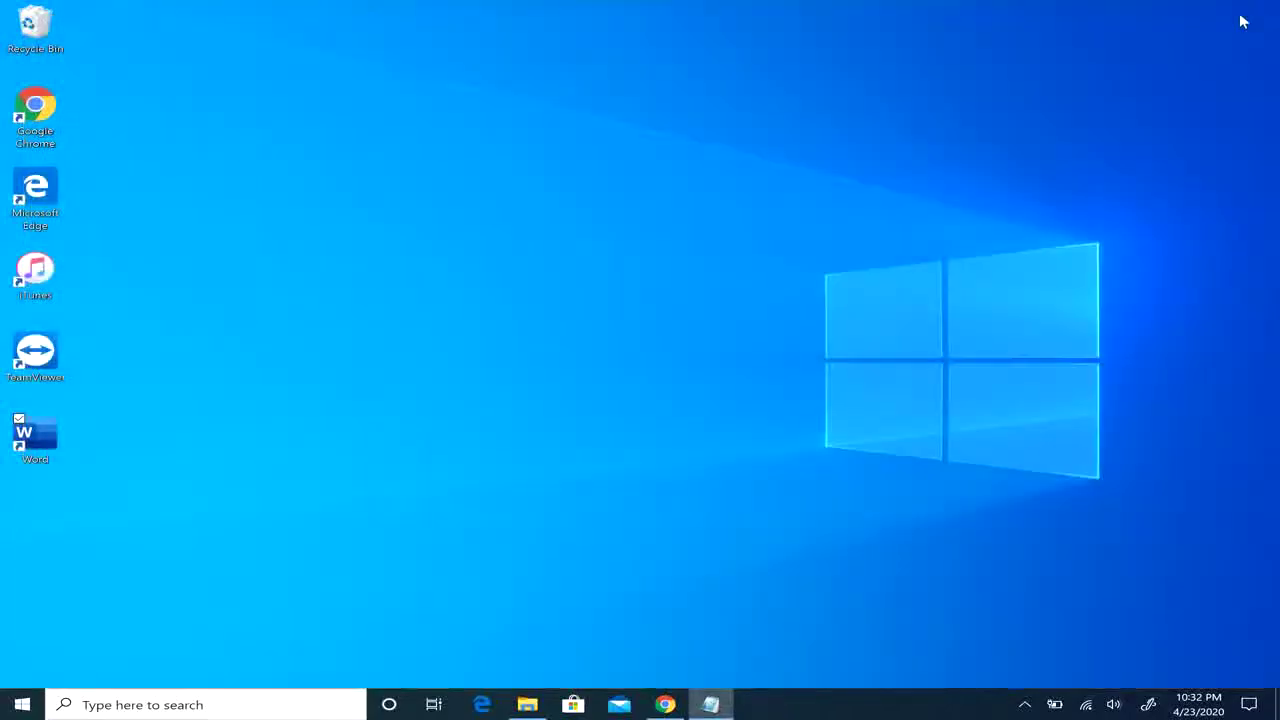
Step: Open Registry Editor through Windows search and expand the HKEY_CURRENT_USER hive
{"action": "left_click", "coordinate": [163, 703]}
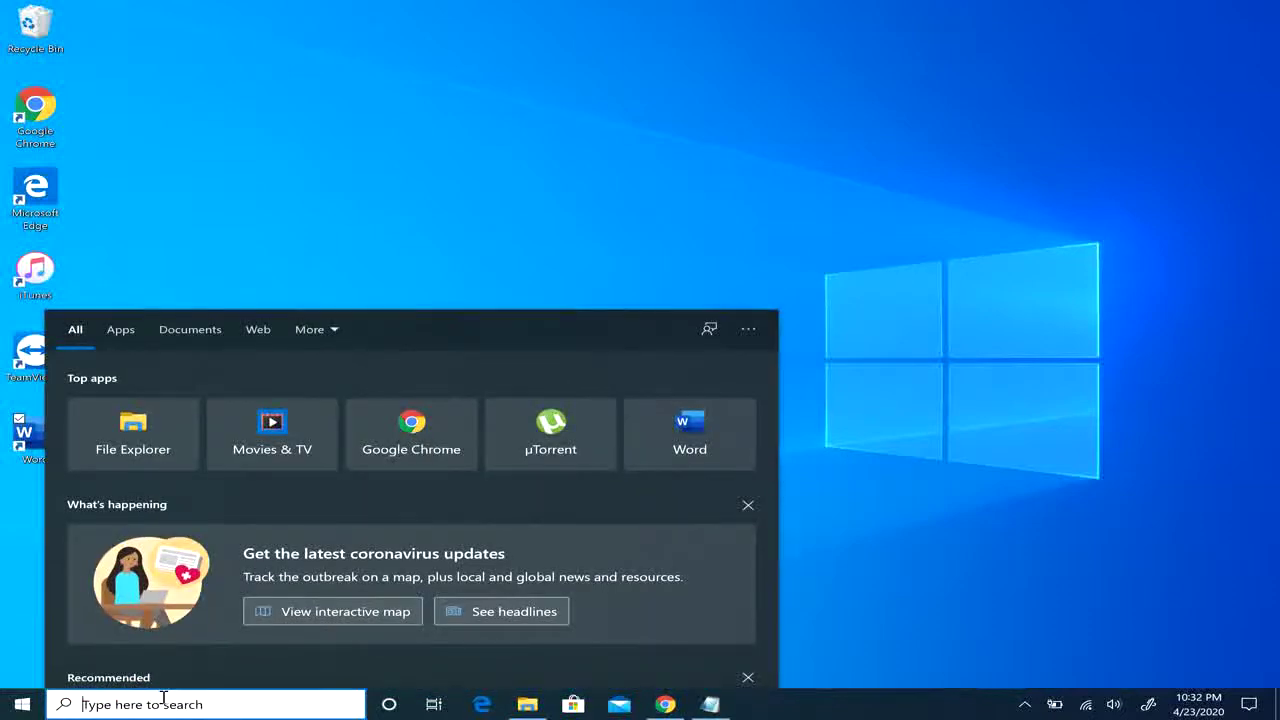
{"action": "type", "text": "rege"}
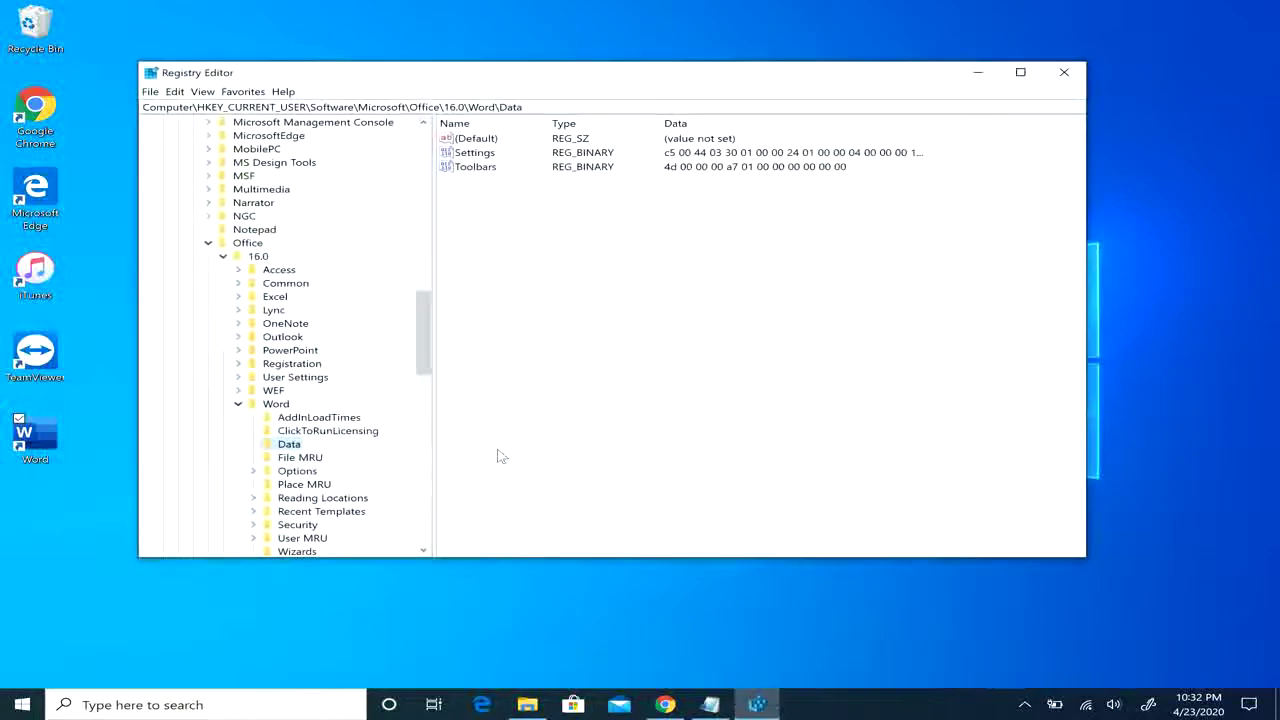
{"action": "left_click_drag", "start_coordinate": [426, 362], "coordinate": [426, 200]}
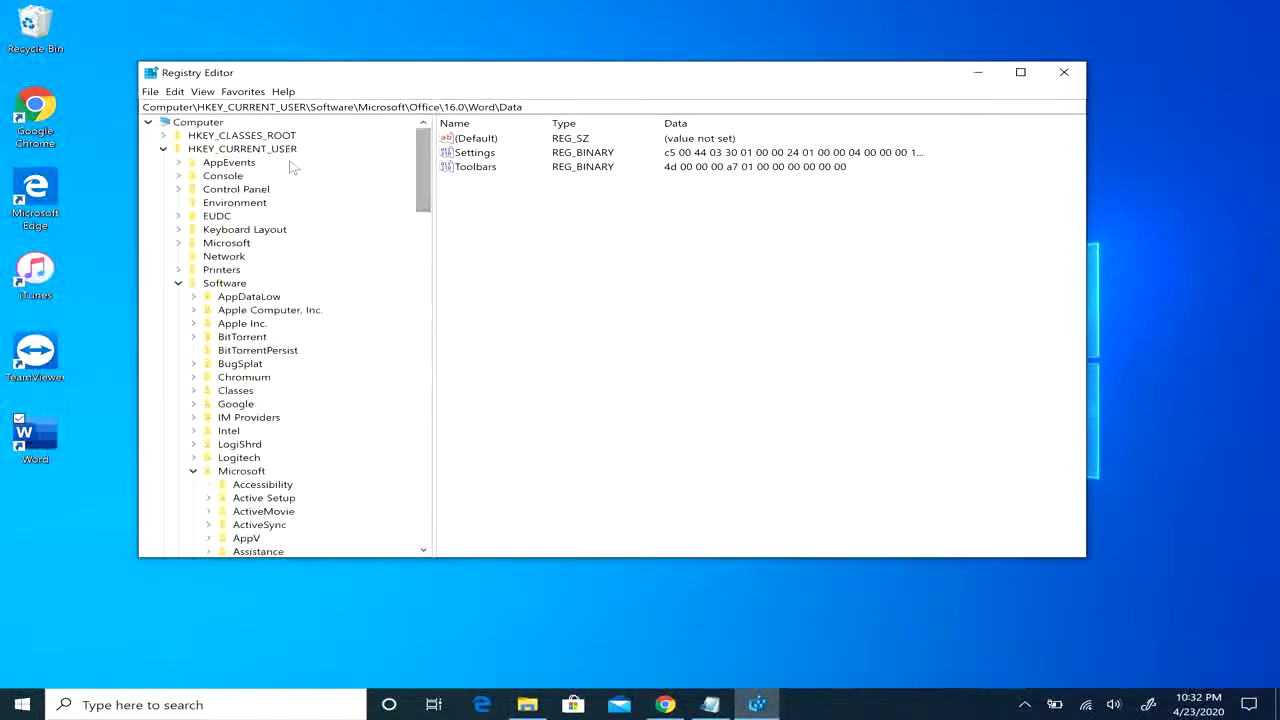
{"action": "left_click", "coordinate": [164, 149]}
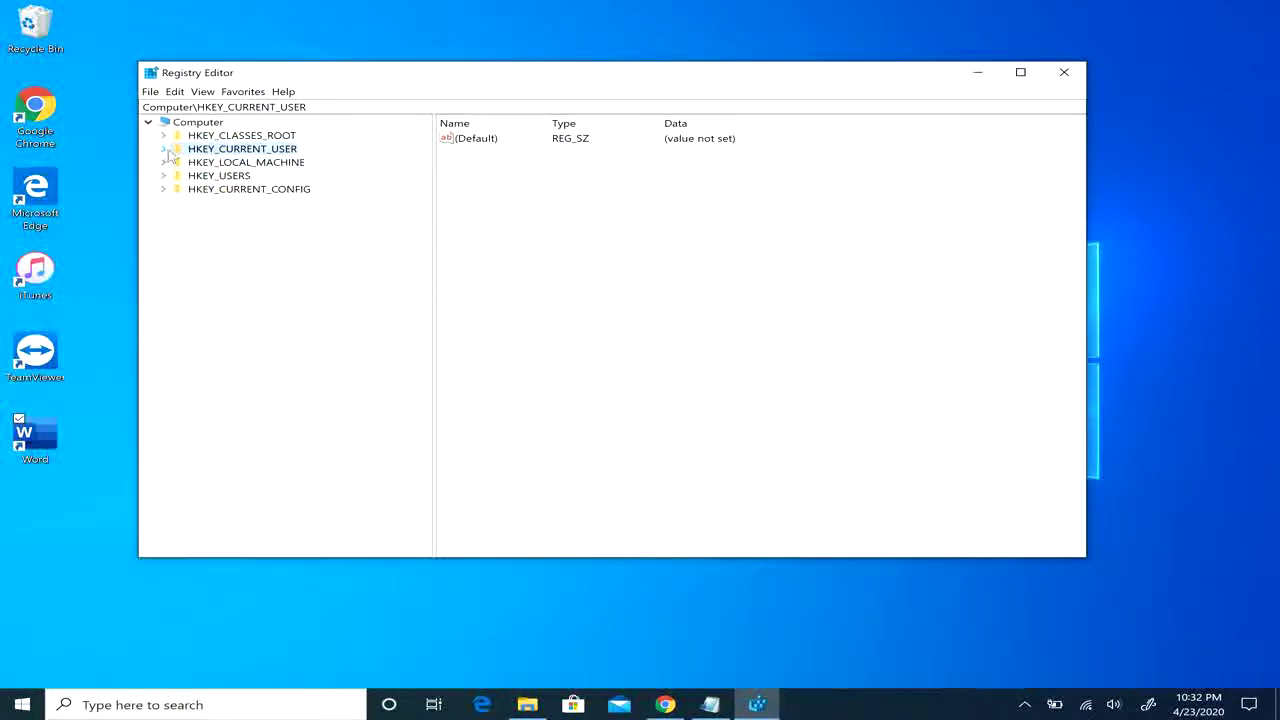
{"action": "left_click", "coordinate": [164, 150]}
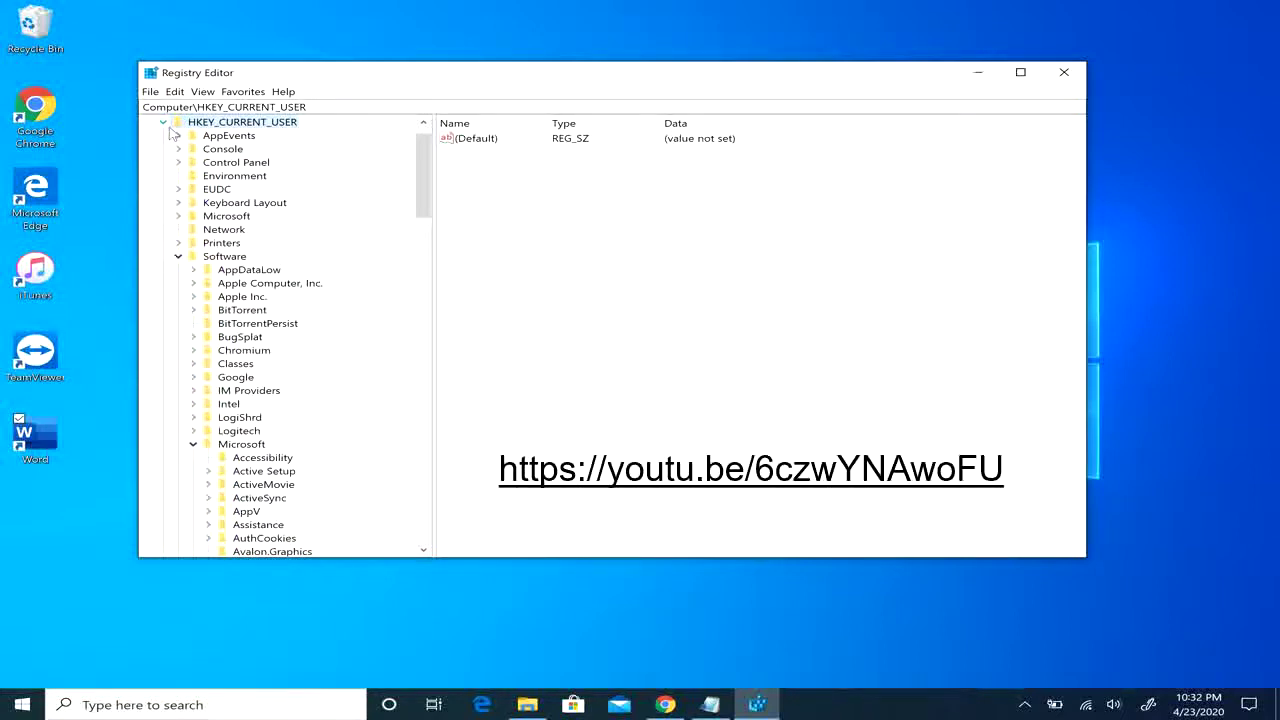
{"action": "scroll", "coordinate": [205, 340], "scroll_direction": "up", "scroll_amount": 1}
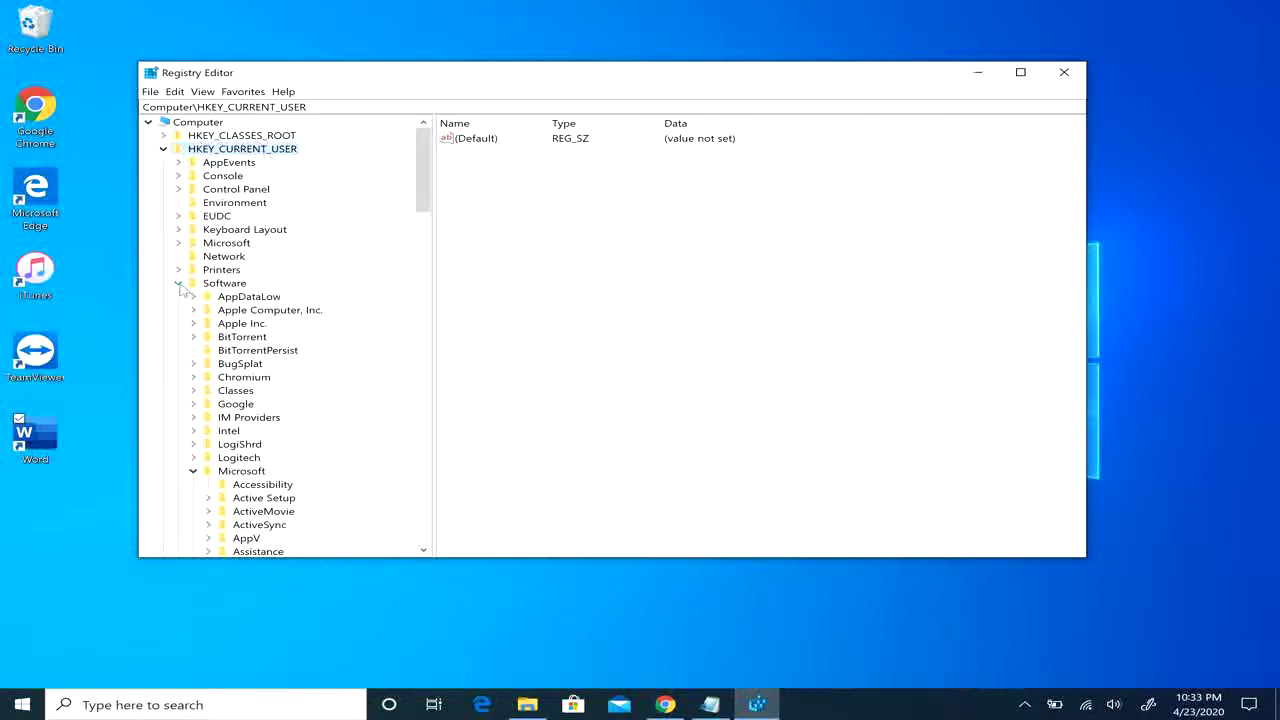
Step: Go to Software\Microsoft\Office\16.0 under HKEY_CURRENT_USER and expand the 16.0 key
{"action": "left_click_drag", "start_coordinate": [428, 190], "coordinate": [403, 310]}
{"action": "left_click", "coordinate": [252, 270]}
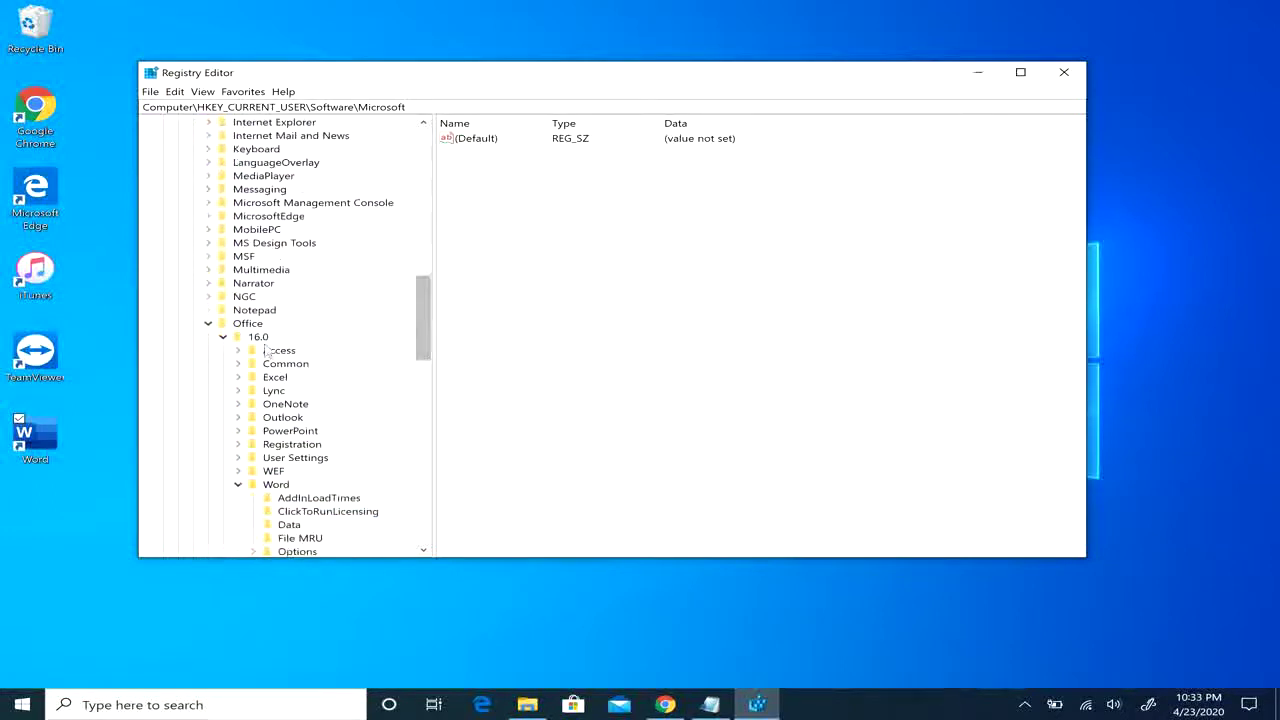
{"action": "left_click", "coordinate": [258, 326]}
{"action": "left_click", "coordinate": [223, 337]}
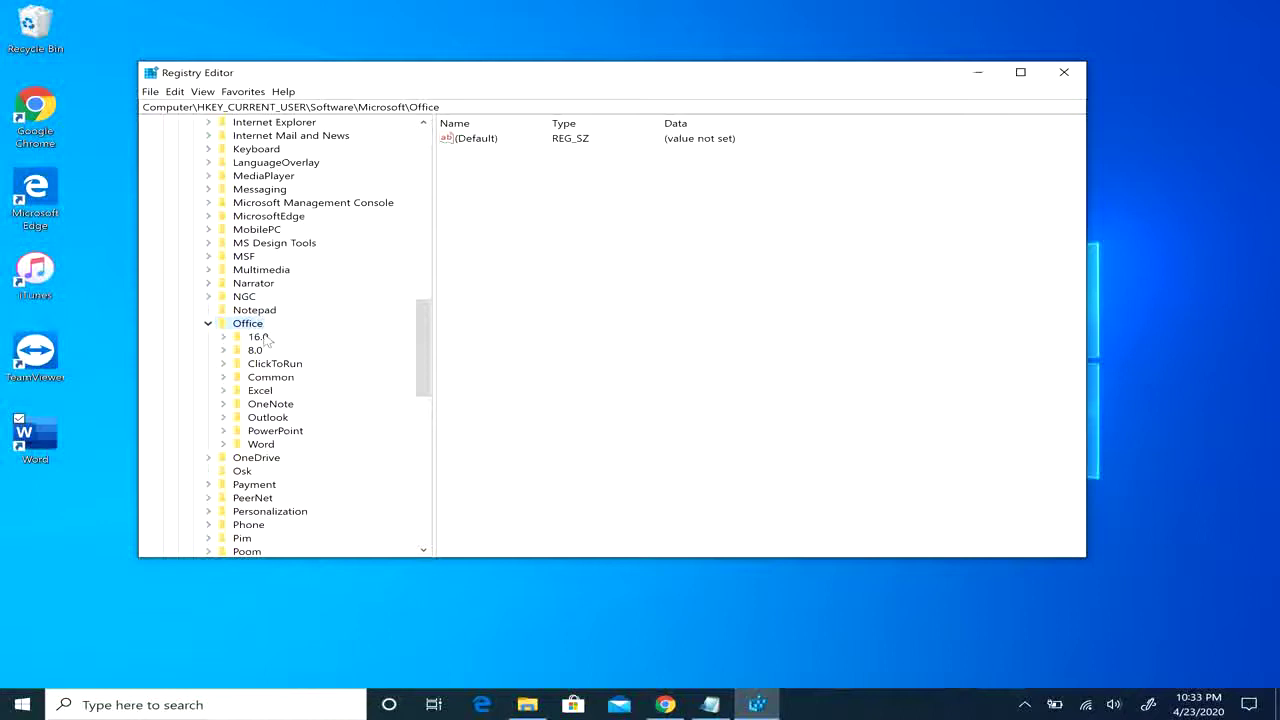
{"action": "left_click", "coordinate": [259, 337]}
{"action": "left_click", "coordinate": [224, 338]}
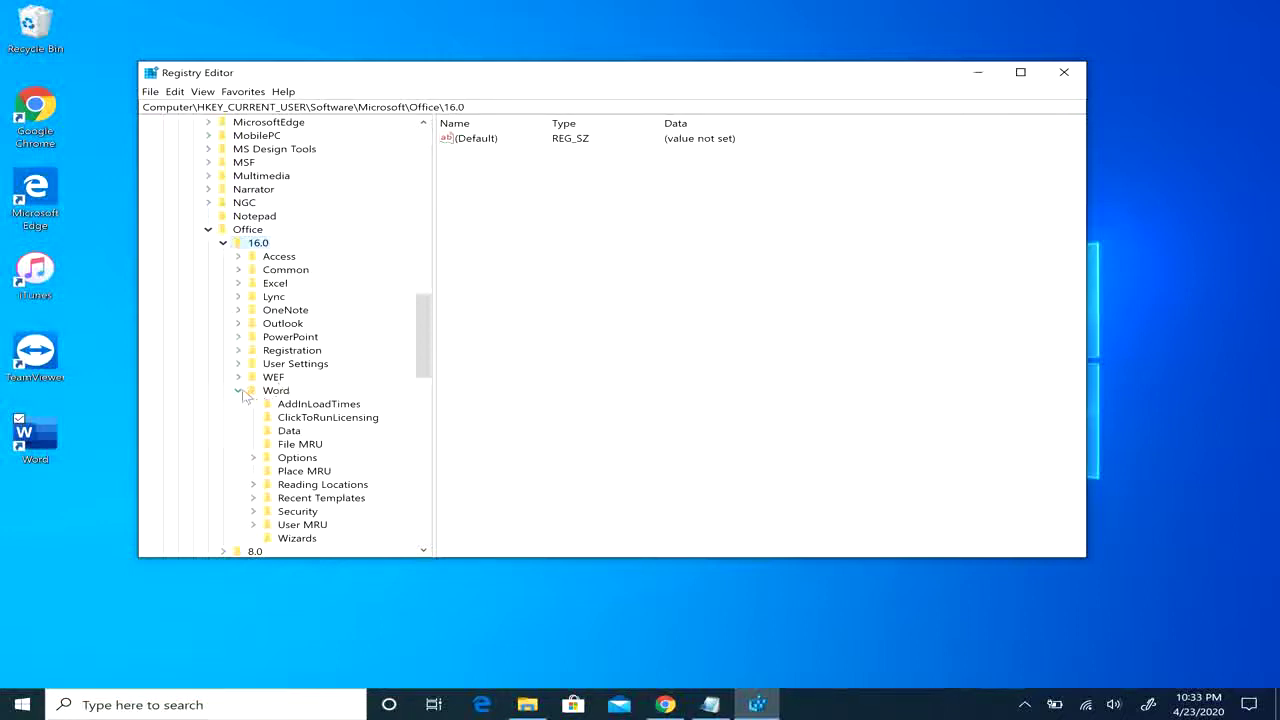
Step: Delete the Data key under Office\16.0\Word, confirm the deletion, and close Registry Editor
{"action": "left_click", "coordinate": [290, 431]}
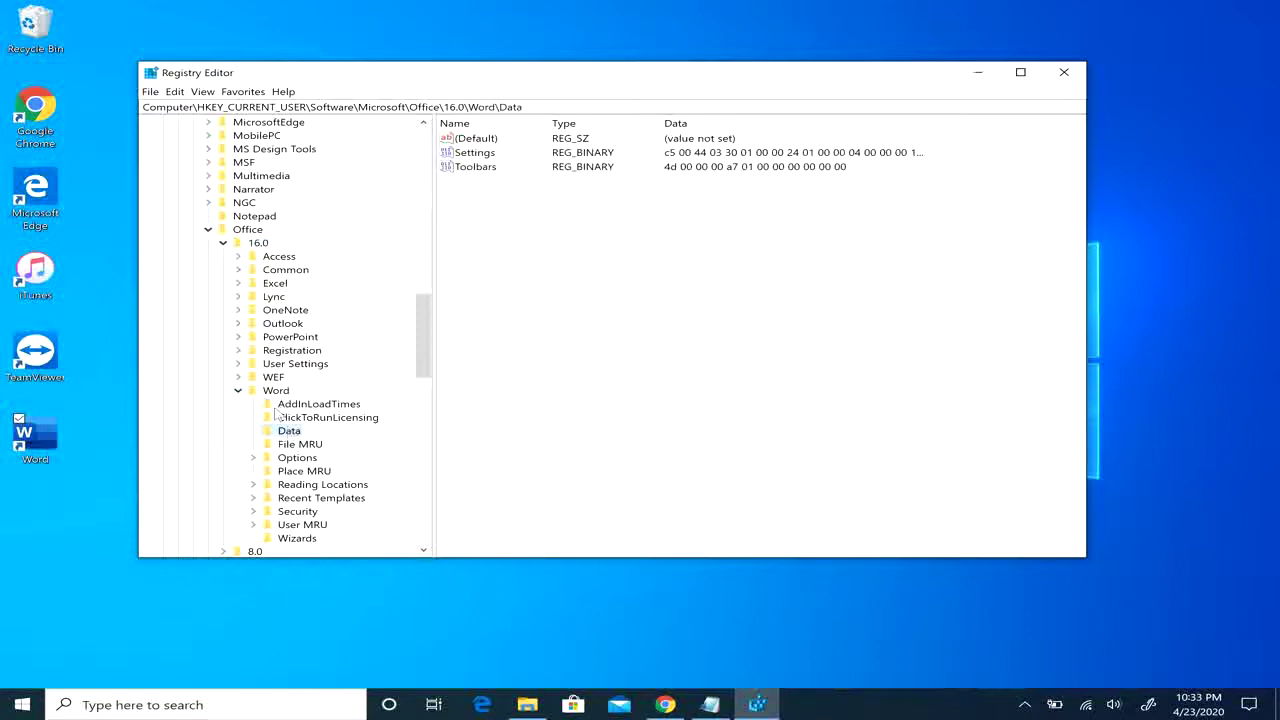
{"action": "right_click", "coordinate": [293, 434]}
{"action": "left_click", "coordinate": [331, 485]}
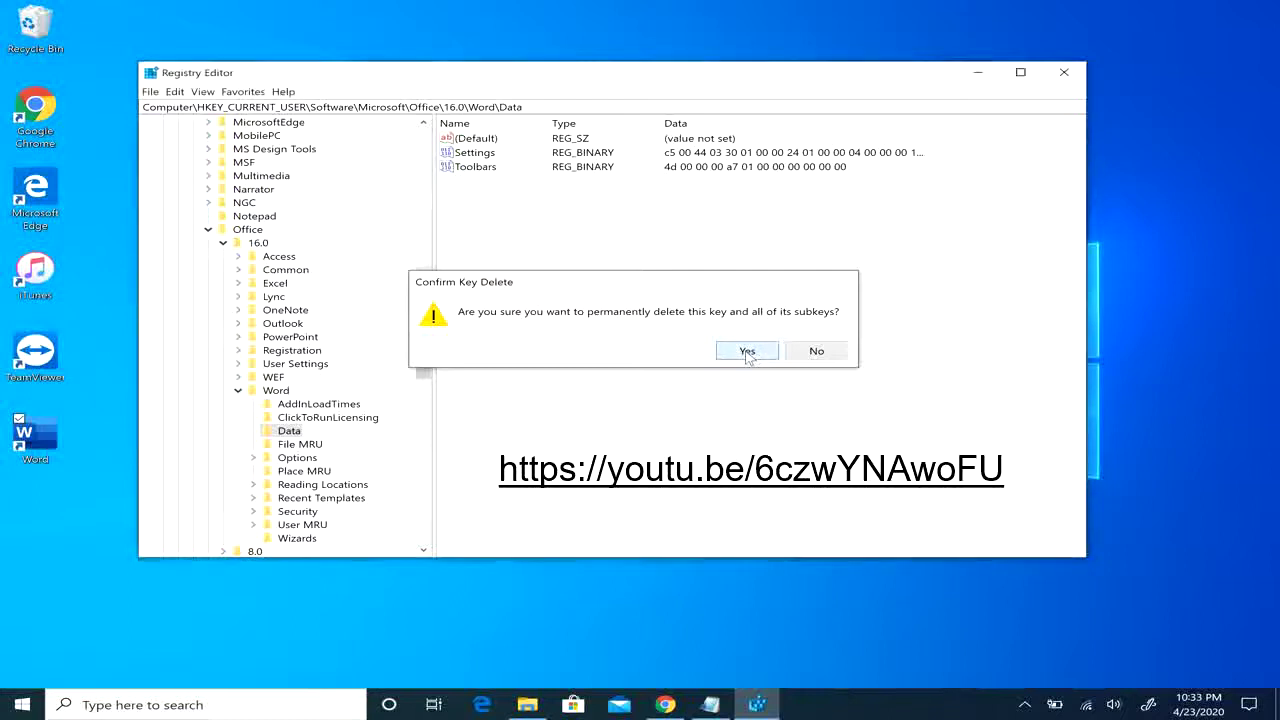
{"action": "left_click", "coordinate": [747, 353]}
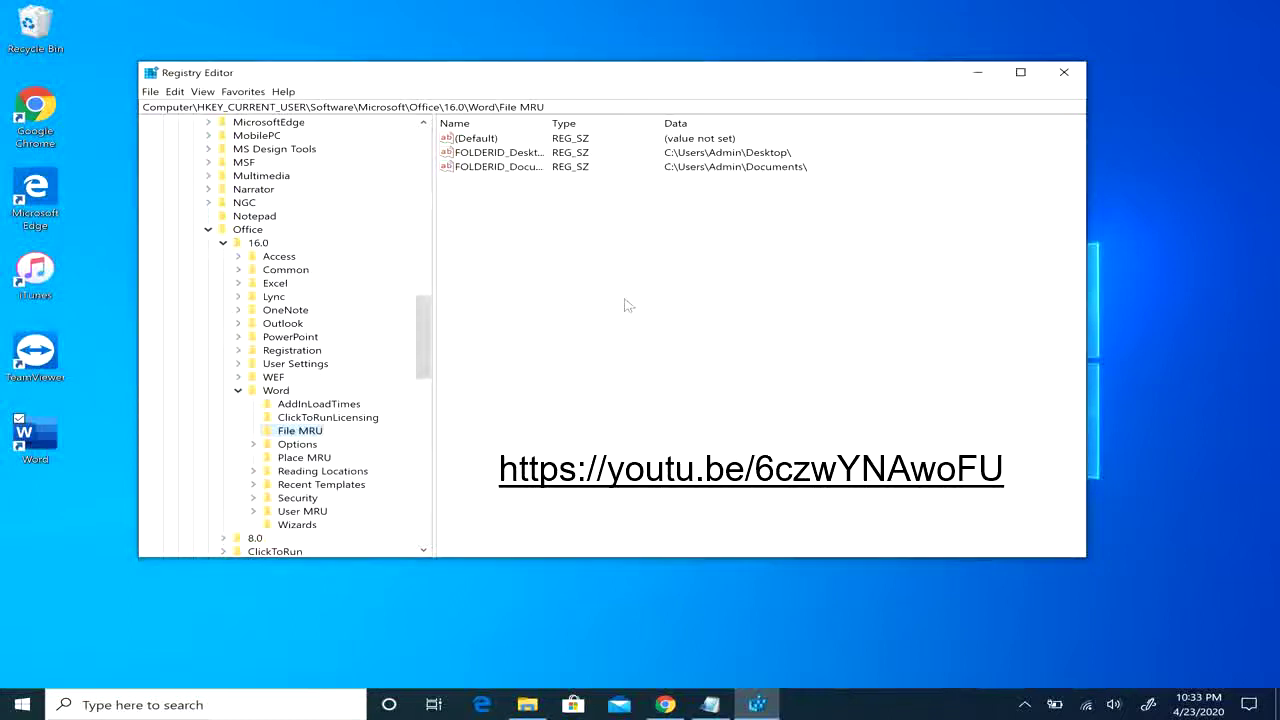
{"action": "left_click", "coordinate": [1064, 72]}
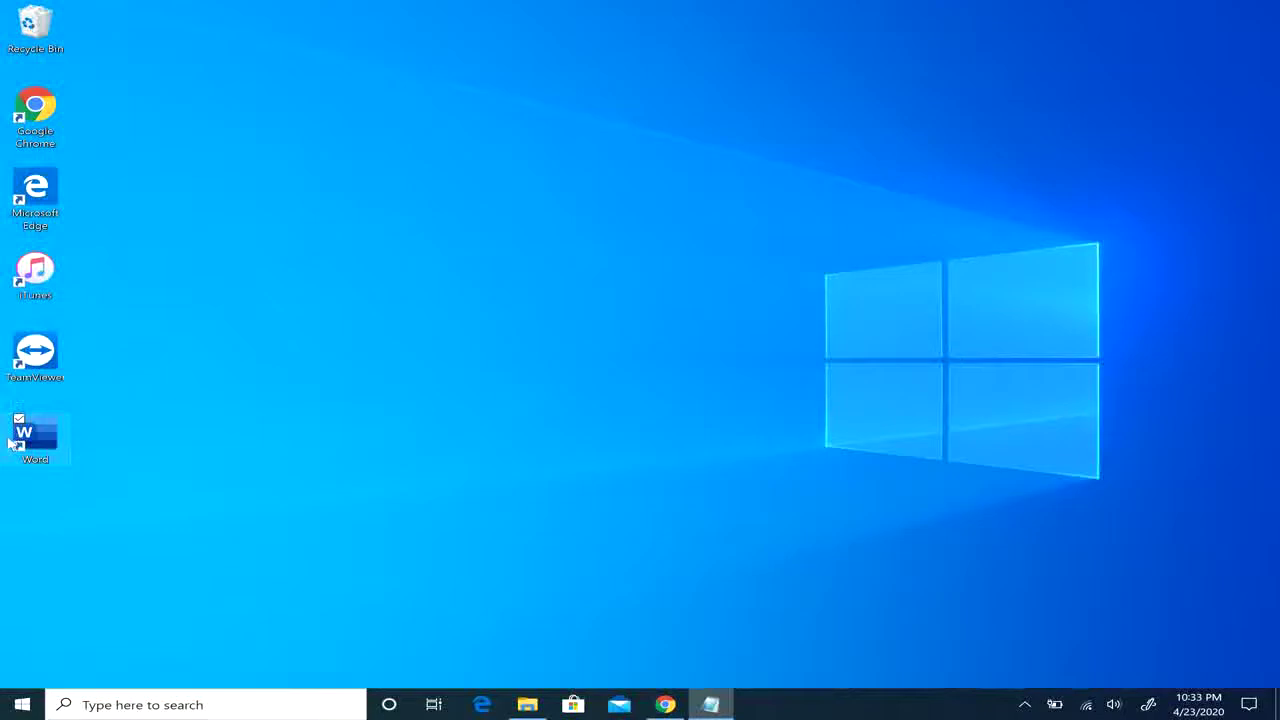
Step: Launch Word from the desktop and close it again
{"action": "double_click", "coordinate": [22, 445]}
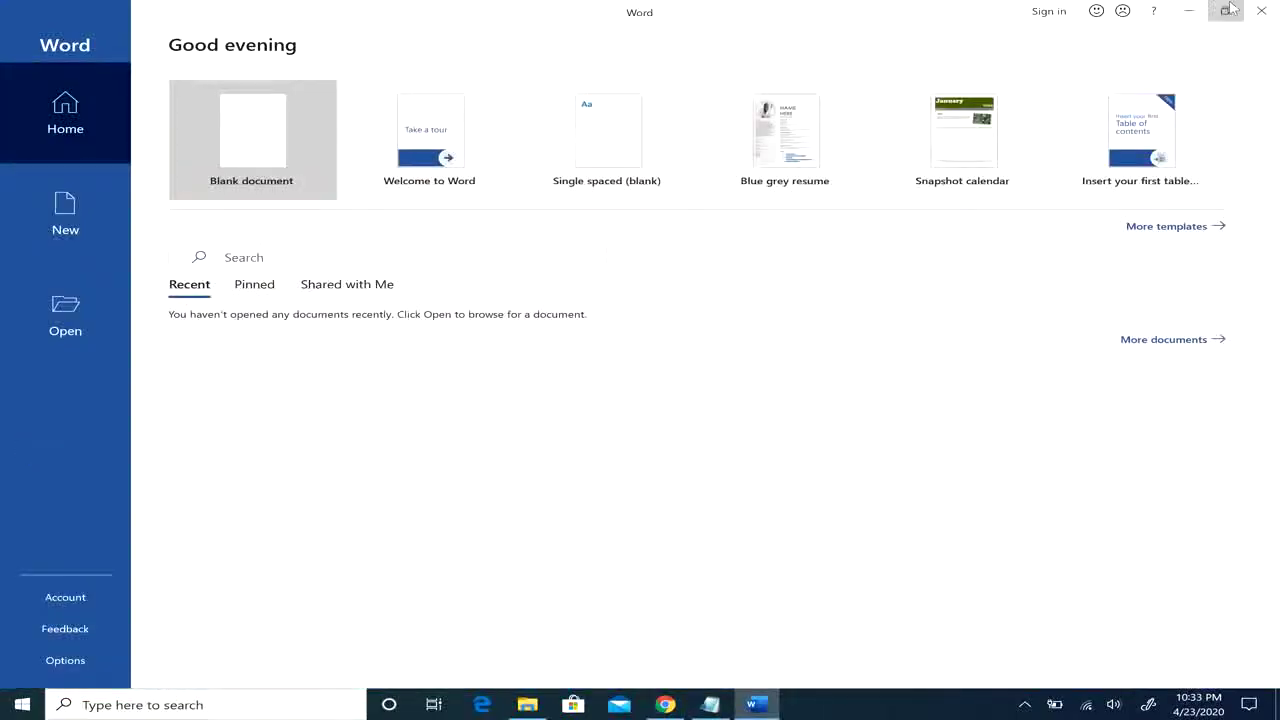
{"action": "key", "text": "Return"}
Step: Reopen Registry Editor, check the Data key under Office\16.0\Word, and close the editor
{"action": "left_click", "coordinate": [177, 706]}
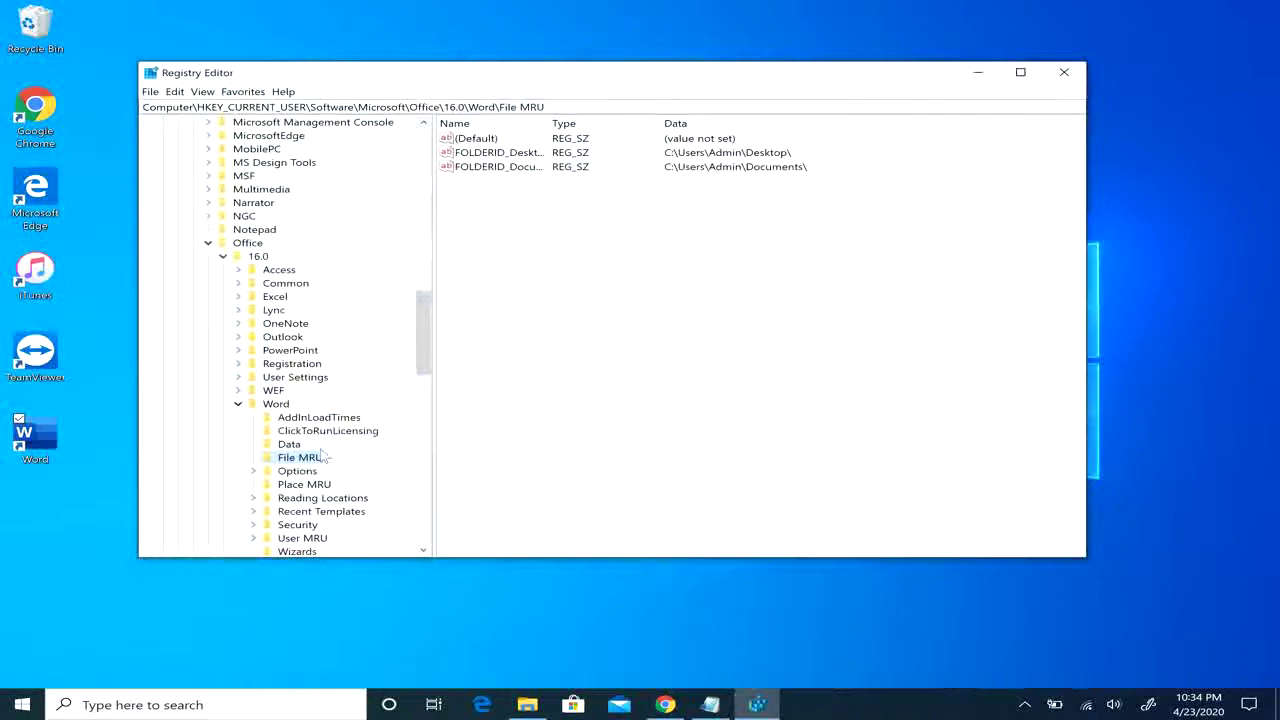
{"action": "left_click", "coordinate": [290, 446]}
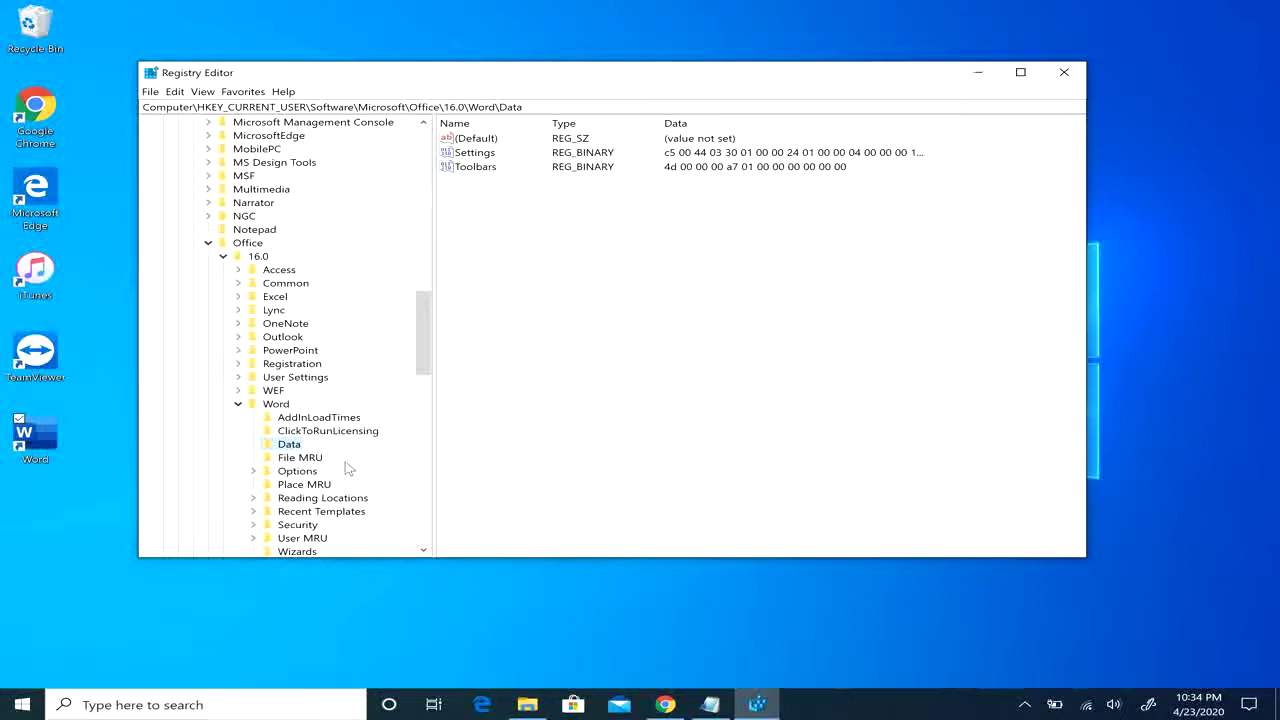
{"action": "left_click", "coordinate": [1064, 72]}
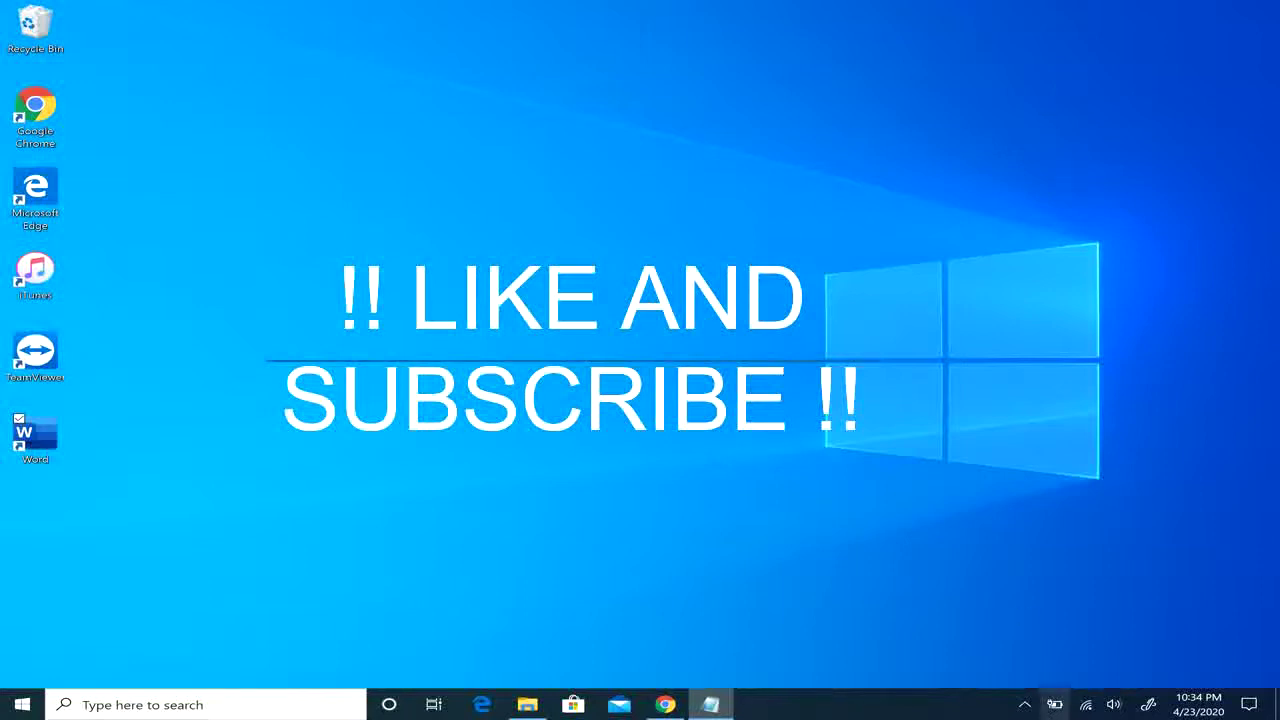
{"action": "left_click", "coordinate": [1023, 704]}
{"action": "left_click", "coordinate": [1024, 672]}
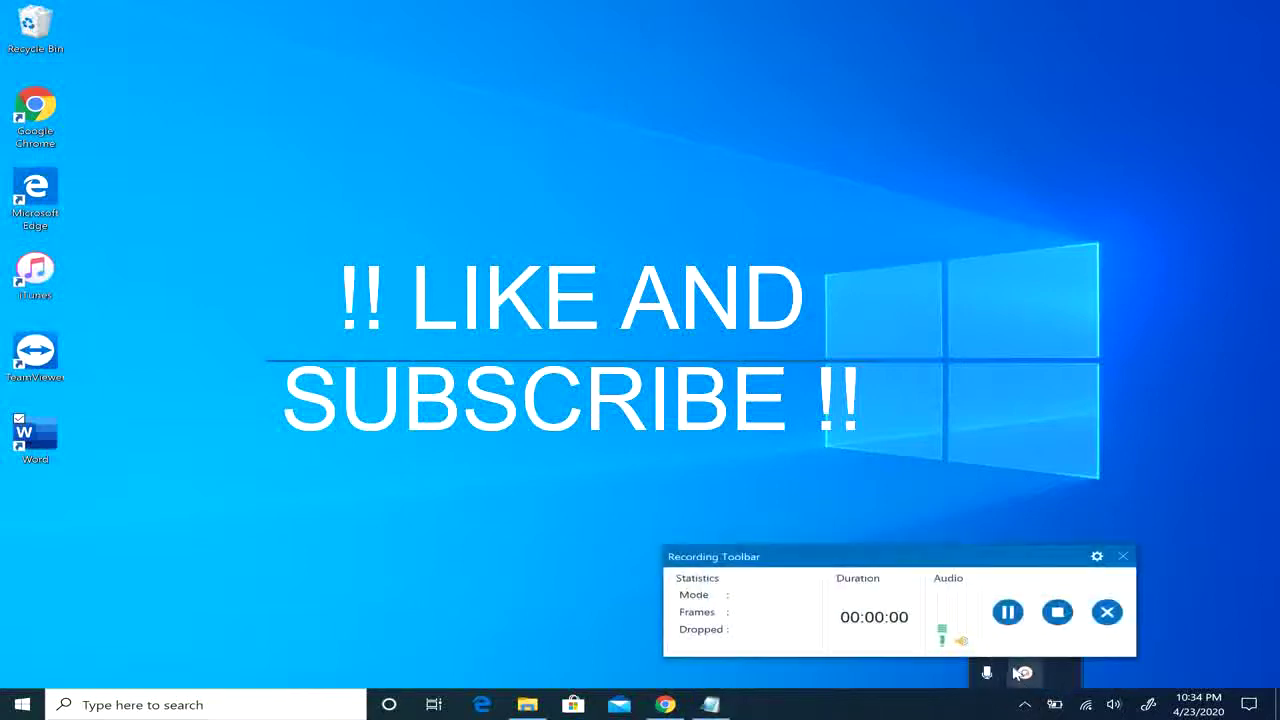